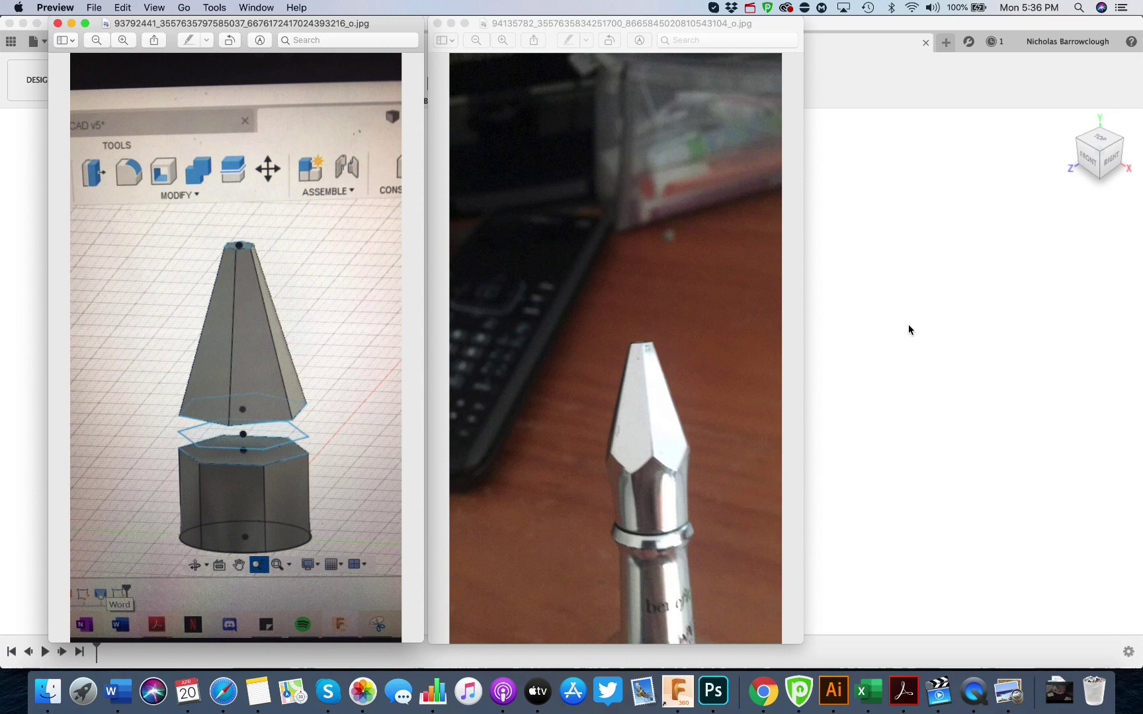
Step: Start a new sketch on the XZ plane and view it straight on
left_click(907, 362)
left_click(108, 81)
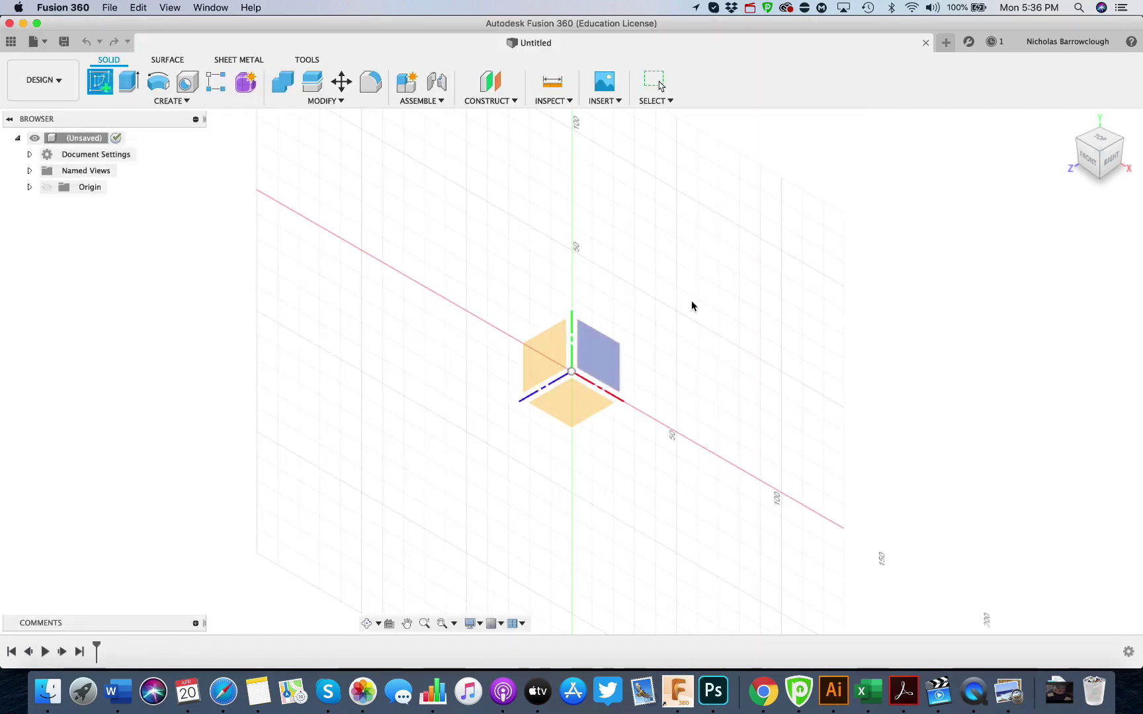
left_click(573, 406)
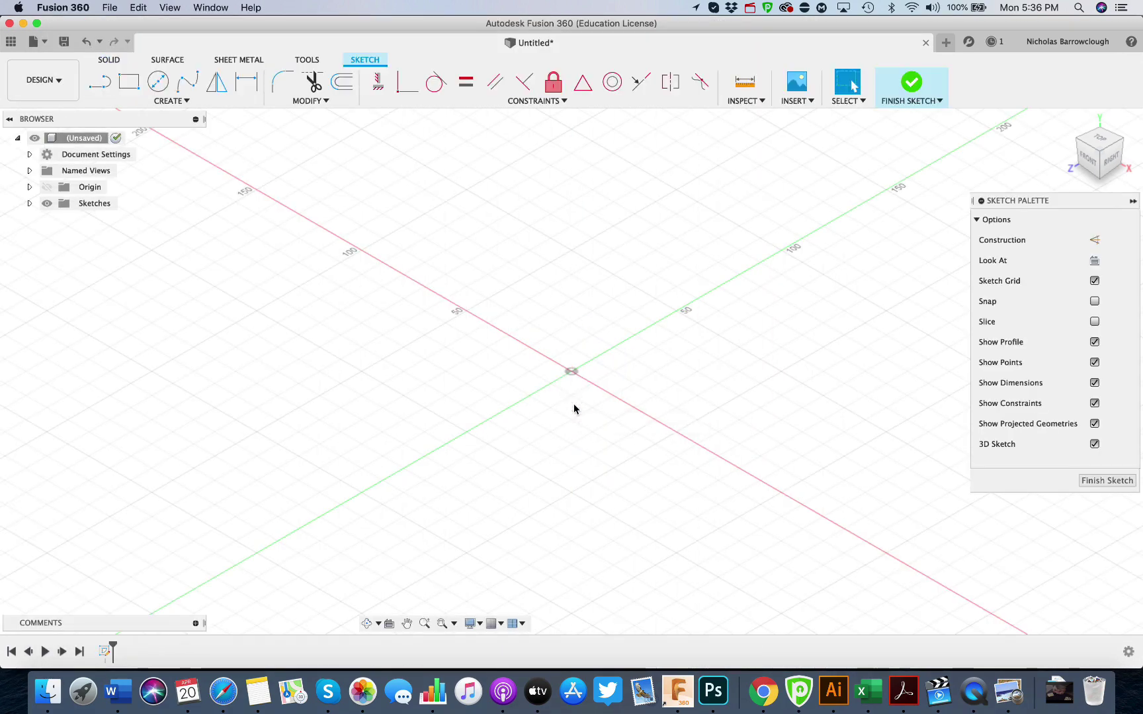
left_click(1095, 261)
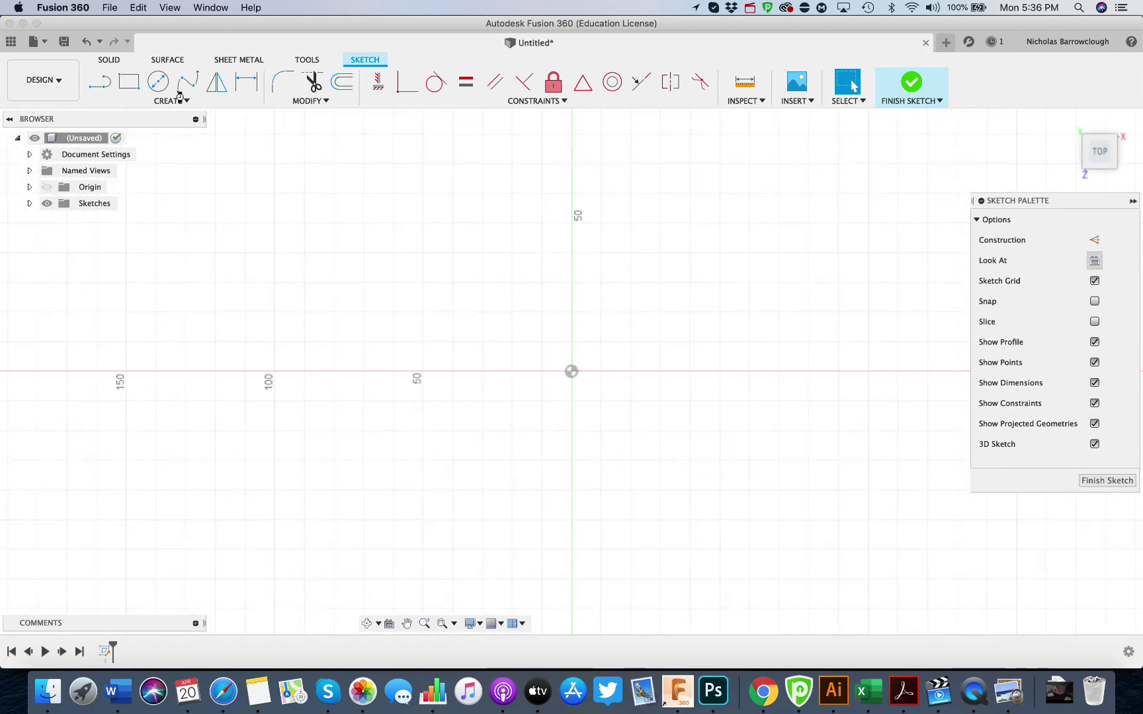
Step: Draw a 30 mm diameter circle centred on the origin and bring up its centre point's options
left_click(158, 81)
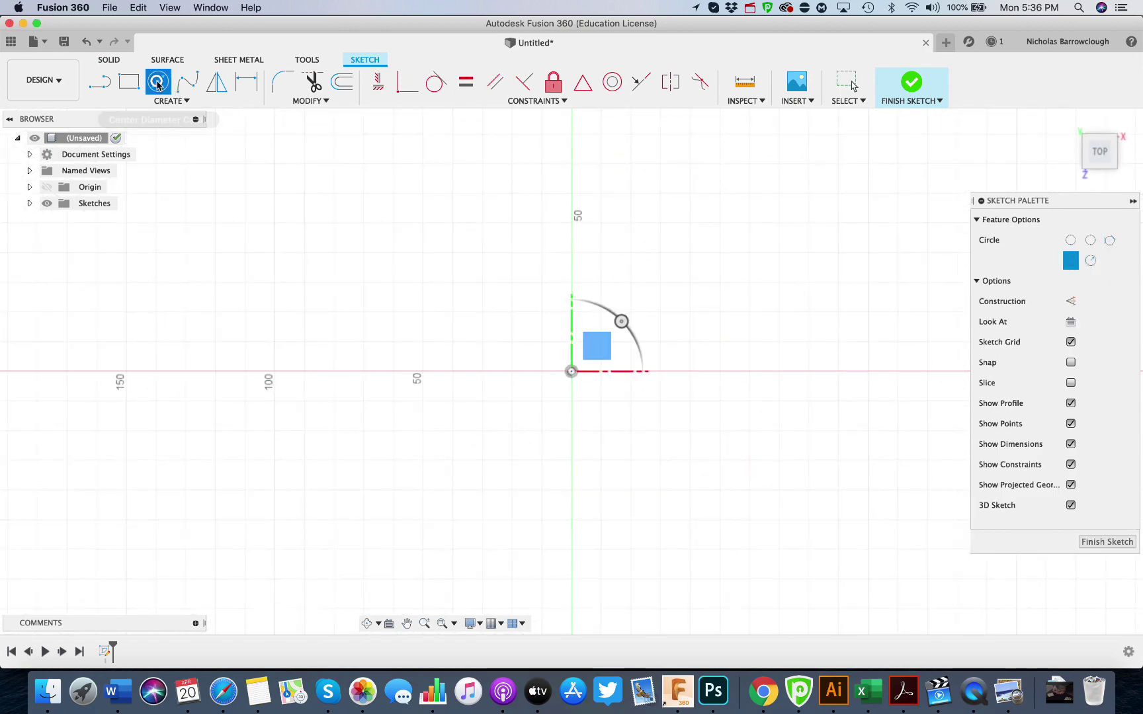
left_click(572, 372)
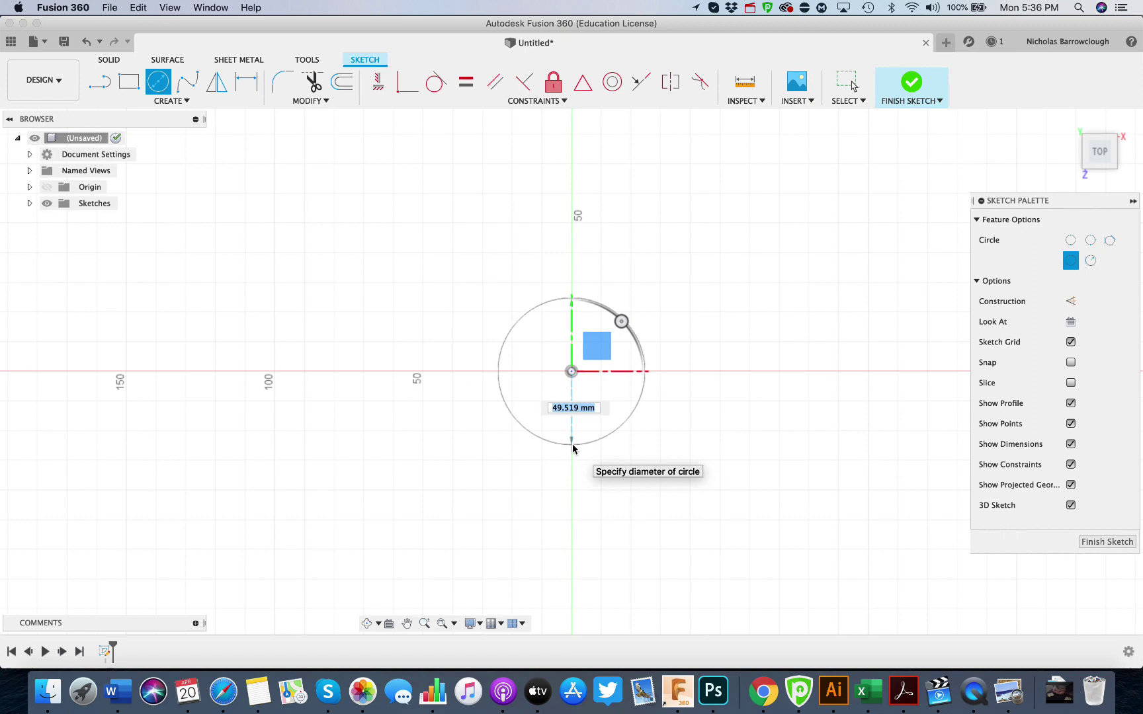
type("30")
key("Return")
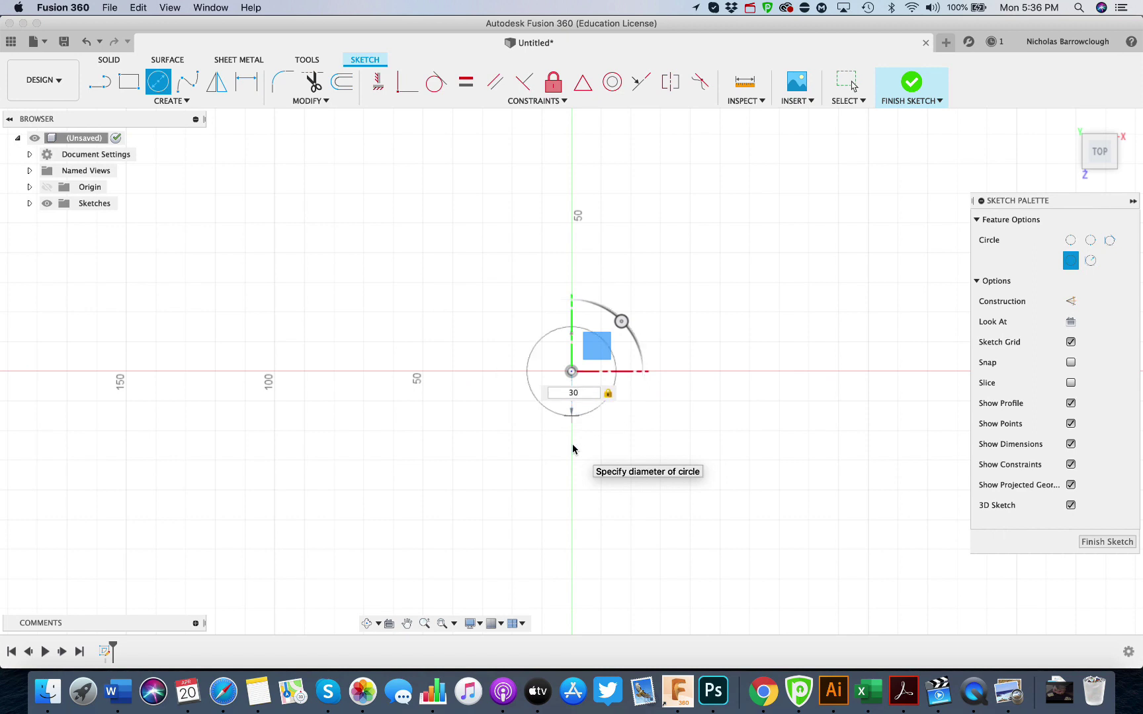
key("Escape")
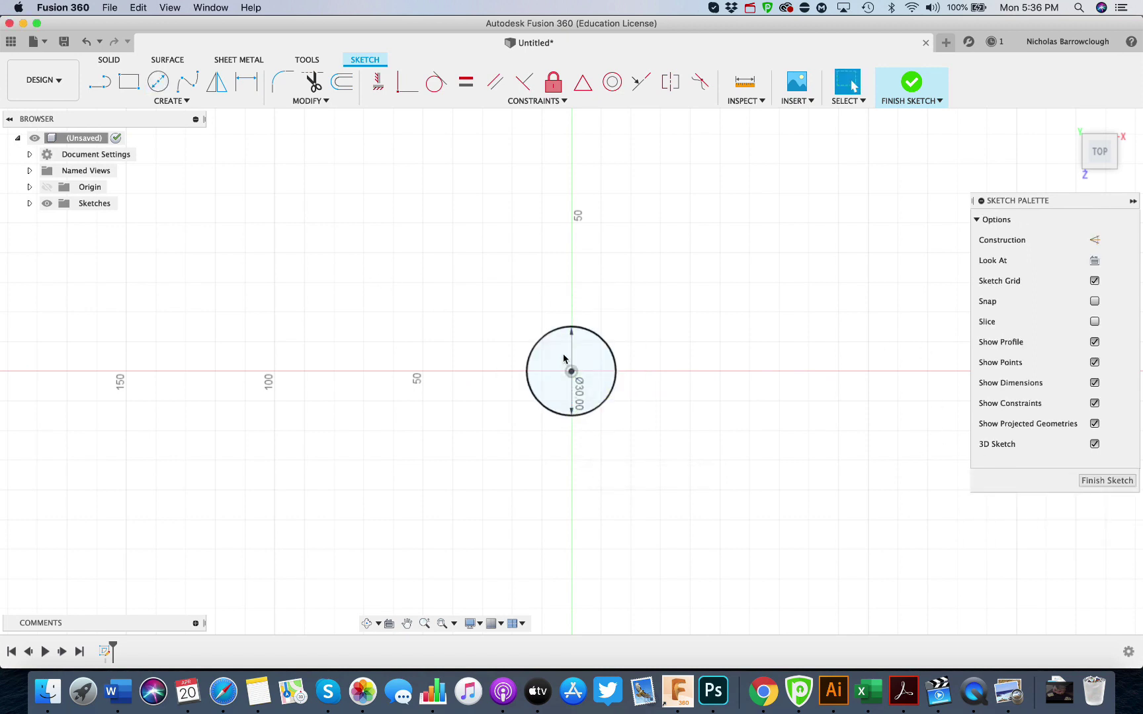
right_click(572, 374)
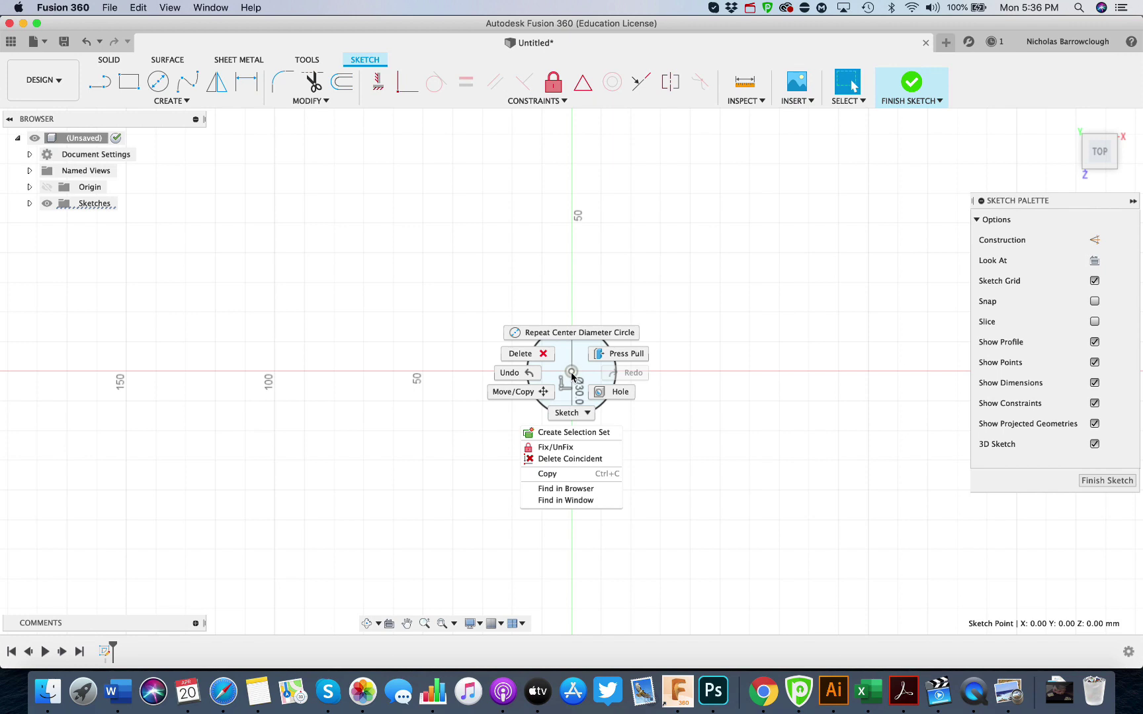
Step: Delete the coincident constraint between the circle's centre and the origin, then finish the sketch
left_click(557, 460)
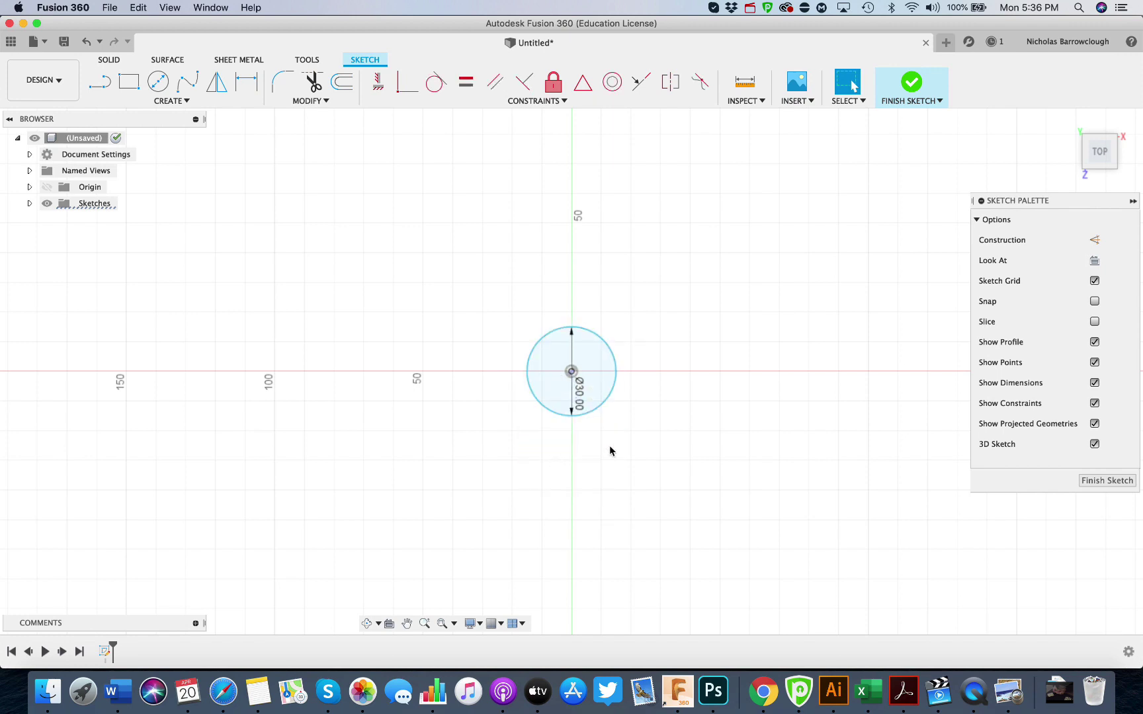
left_click(1113, 480)
left_click(367, 624)
left_click_drag(563, 402, 421, 128)
Step: Move the circle's centre point 50 mm down along the vertical axis
left_click(340, 85)
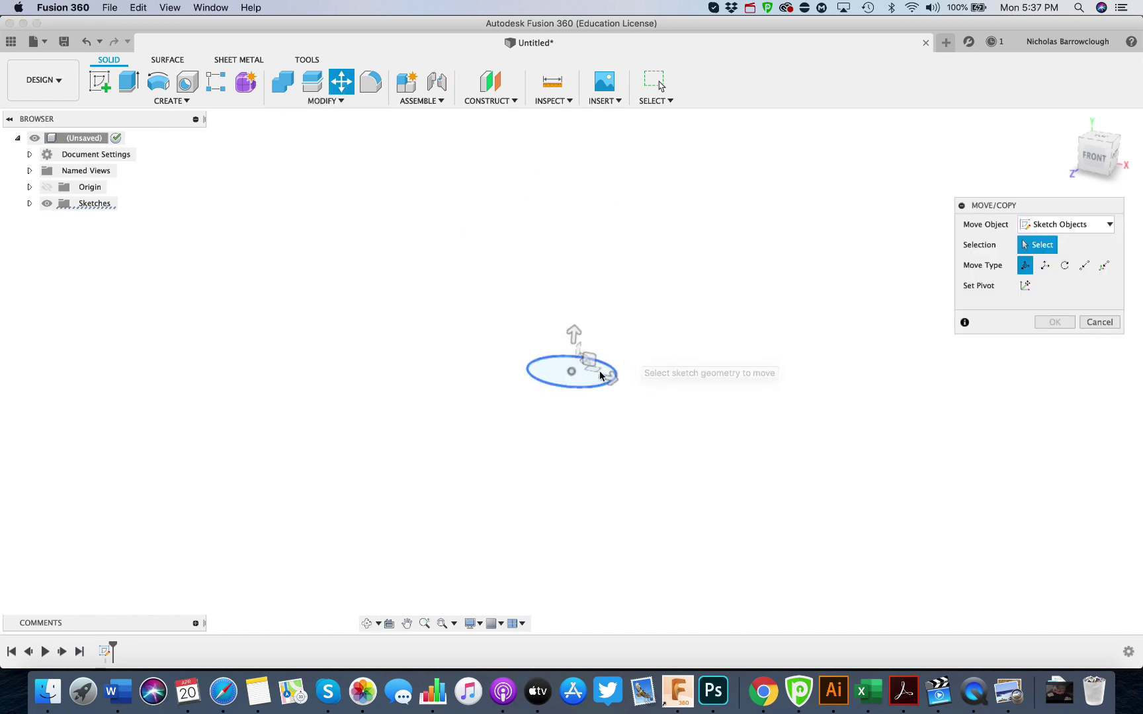
left_click(570, 372)
left_click_drag(572, 336, 573, 384)
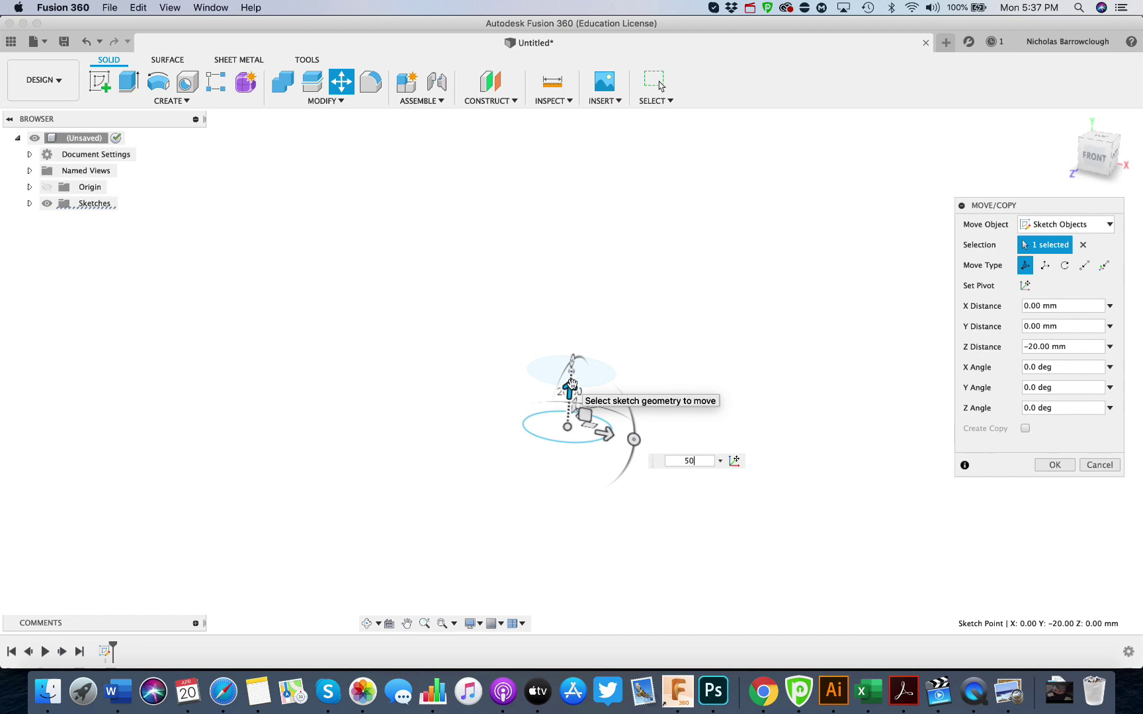
type("50")
key("Return")
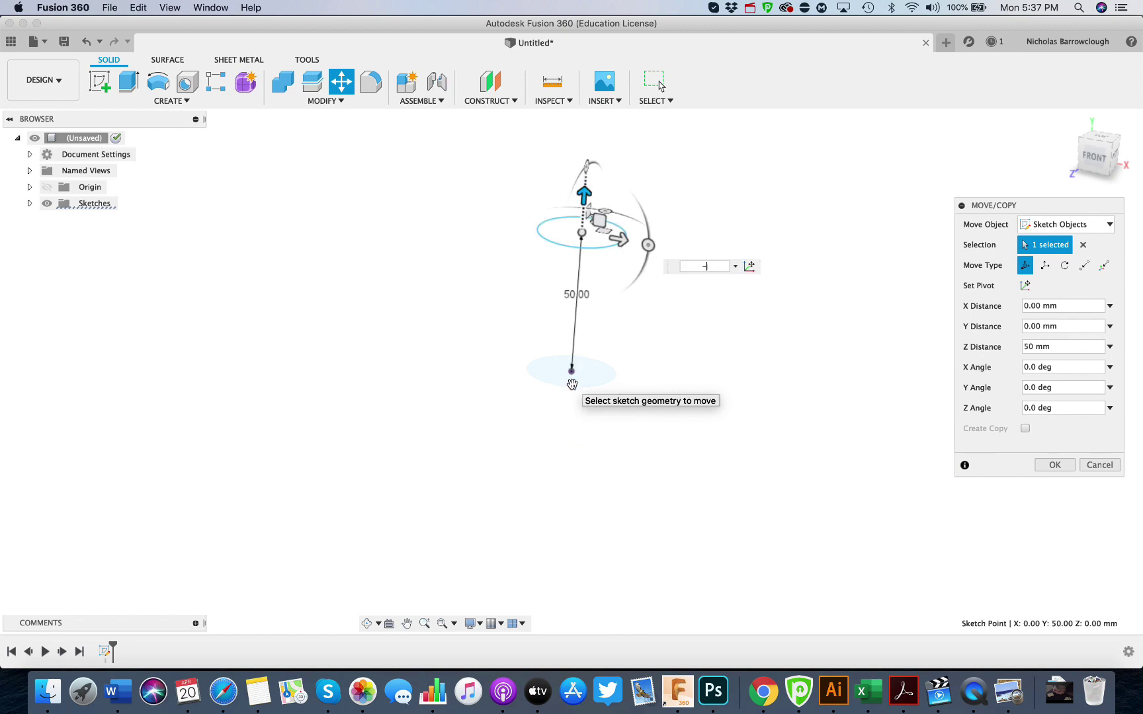
key("Return")
key("Return")
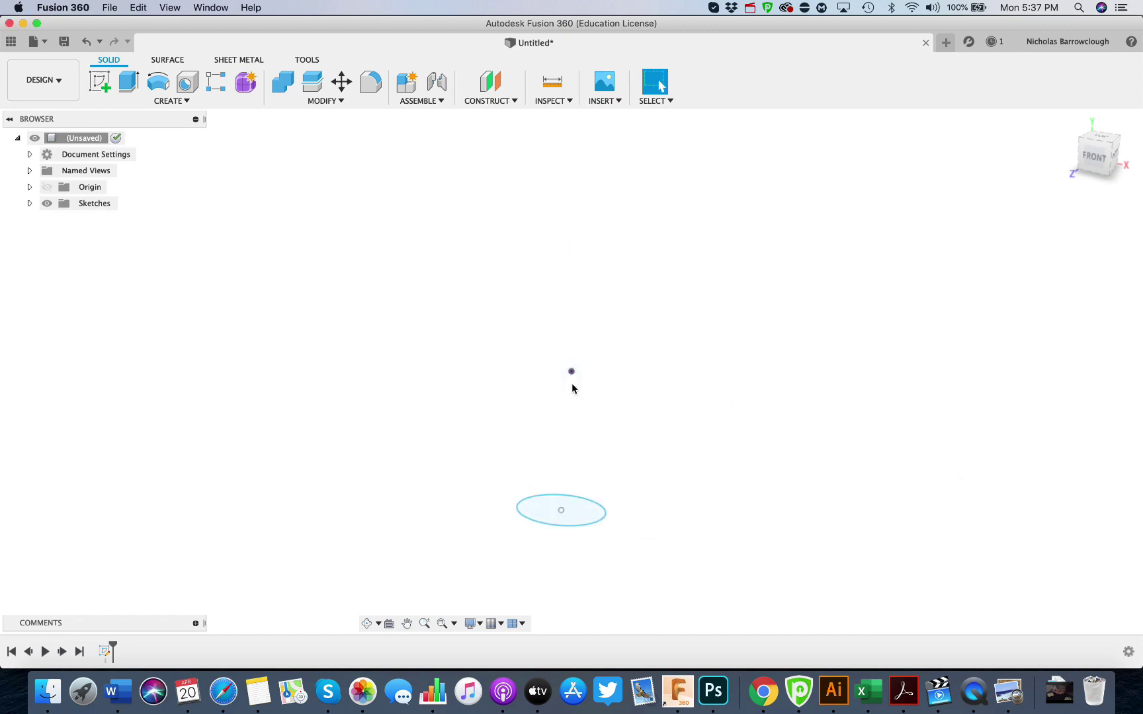
Step: Start a second sketch on the ground plane and view it straight on
left_click(100, 81)
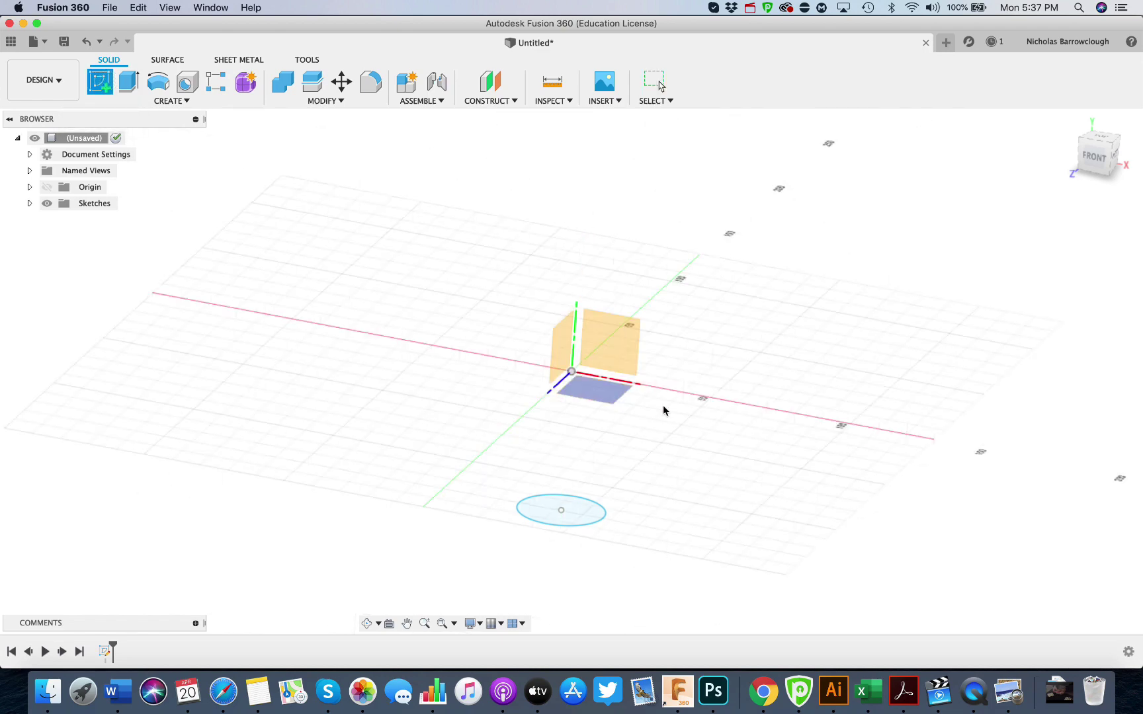
left_click(604, 397)
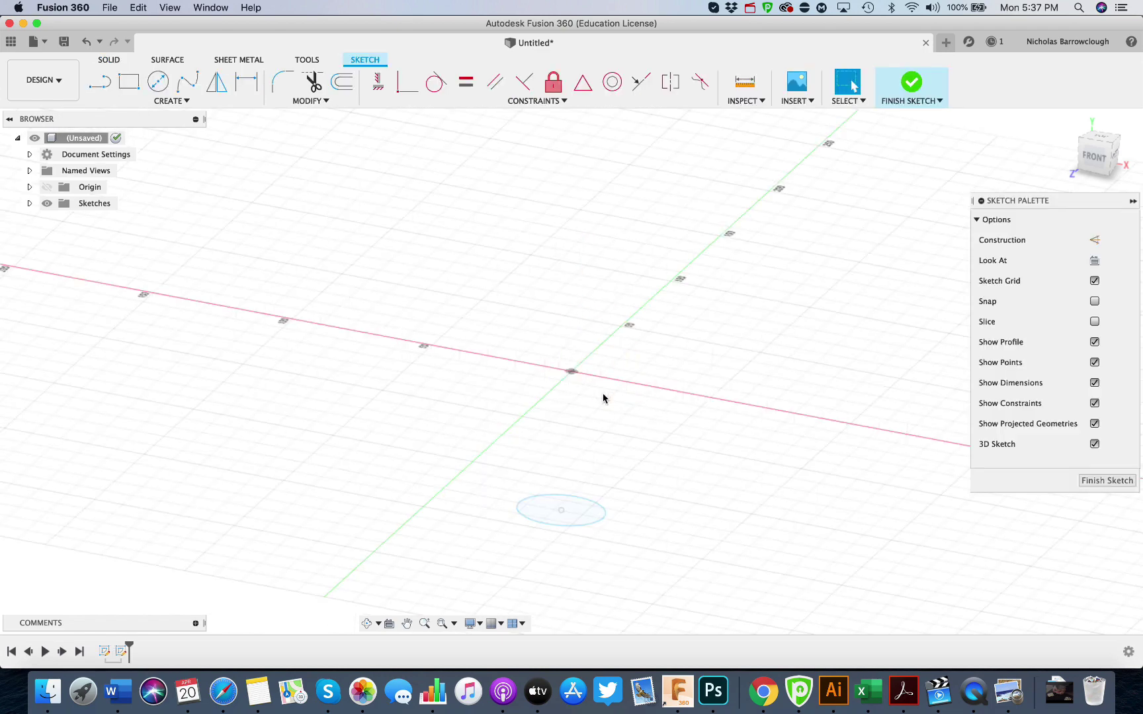
left_click(1095, 260)
Step: Draw a six-sided inscribed polygon of 15 mm radius at the origin and finish the sketch
left_click(187, 82)
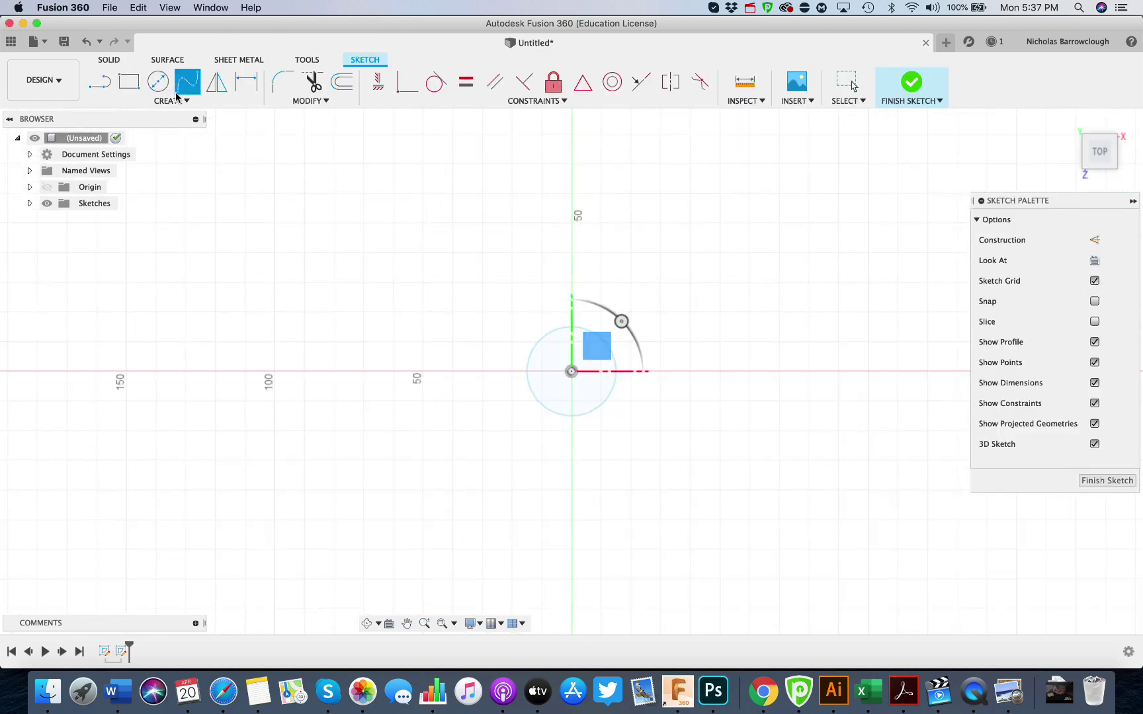
left_click(170, 101)
mouse_move(131, 174)
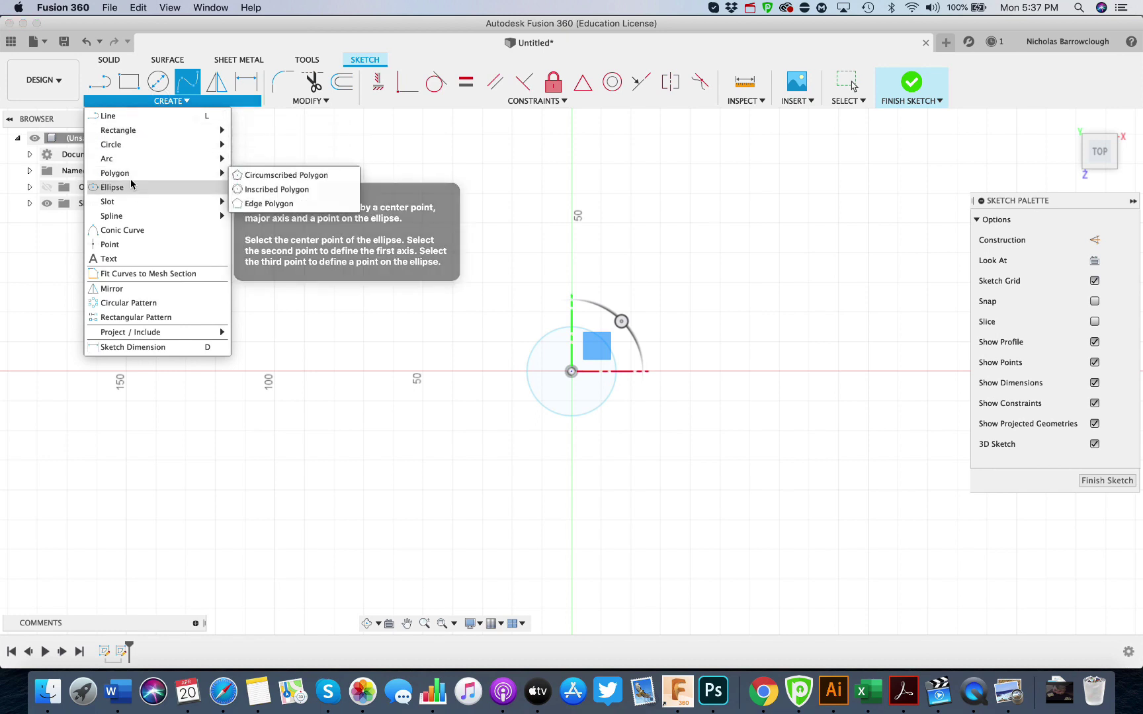
left_click(272, 190)
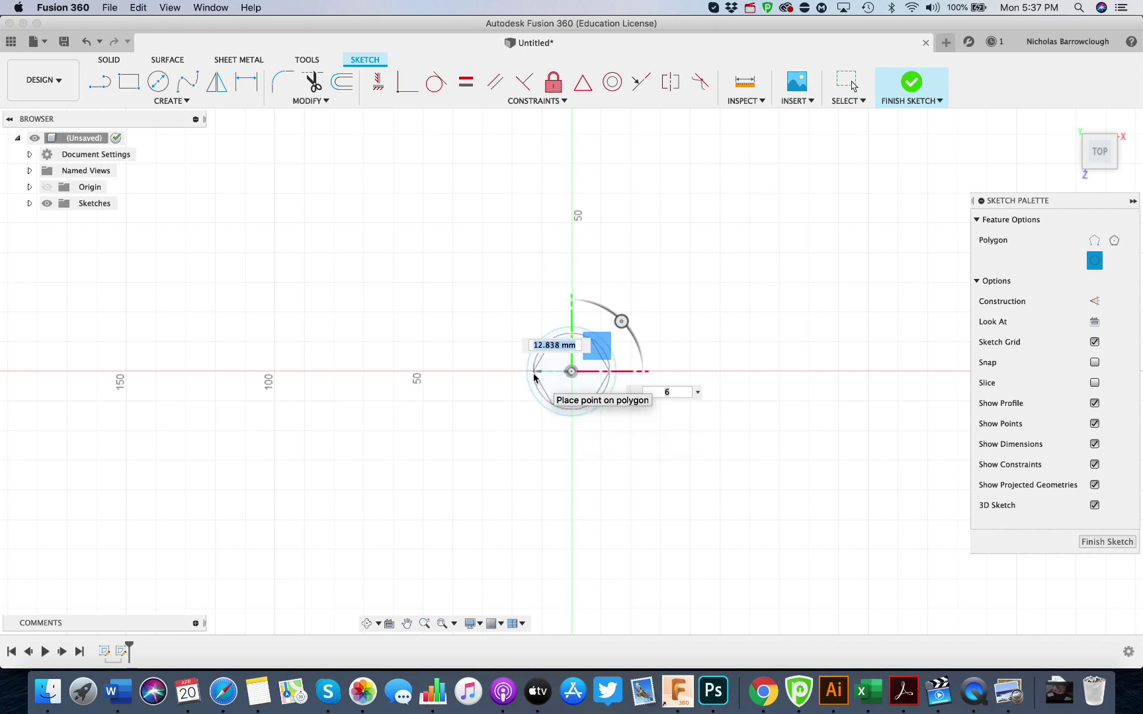
key("Return")
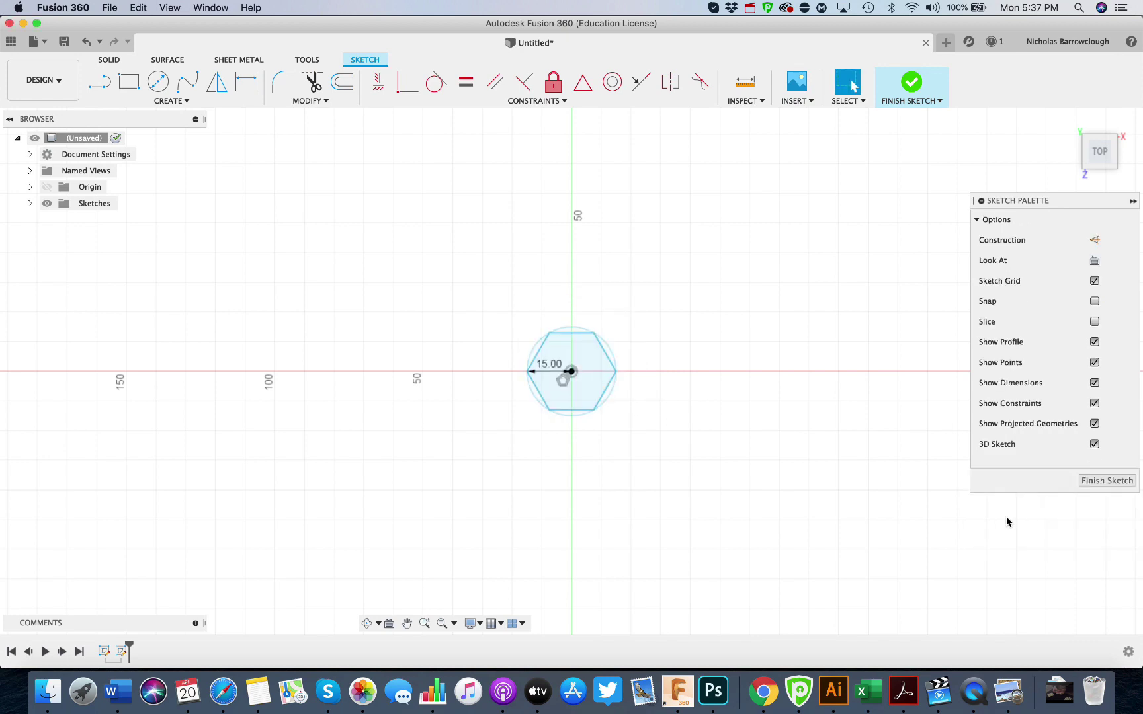
left_click(1110, 482)
left_click(367, 620)
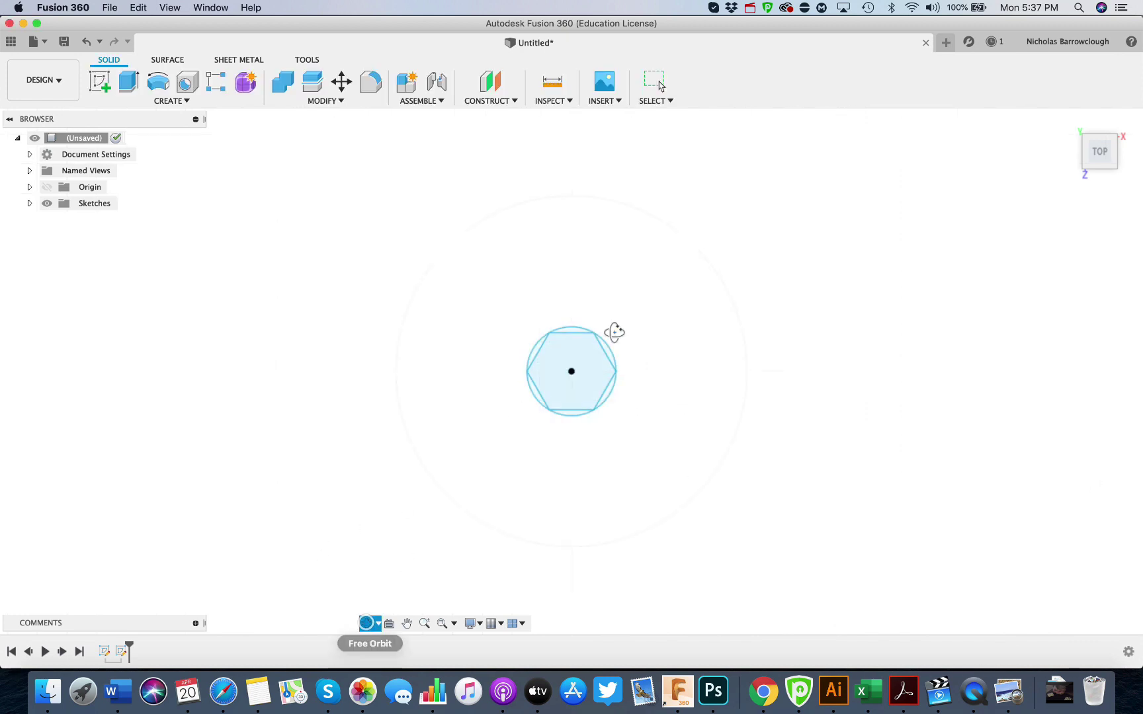
Step: Loft from the hexagon to the circle with tangent edges set to Merge, creating a solid body
left_click_drag(616, 331, 639, 237)
key("Escape")
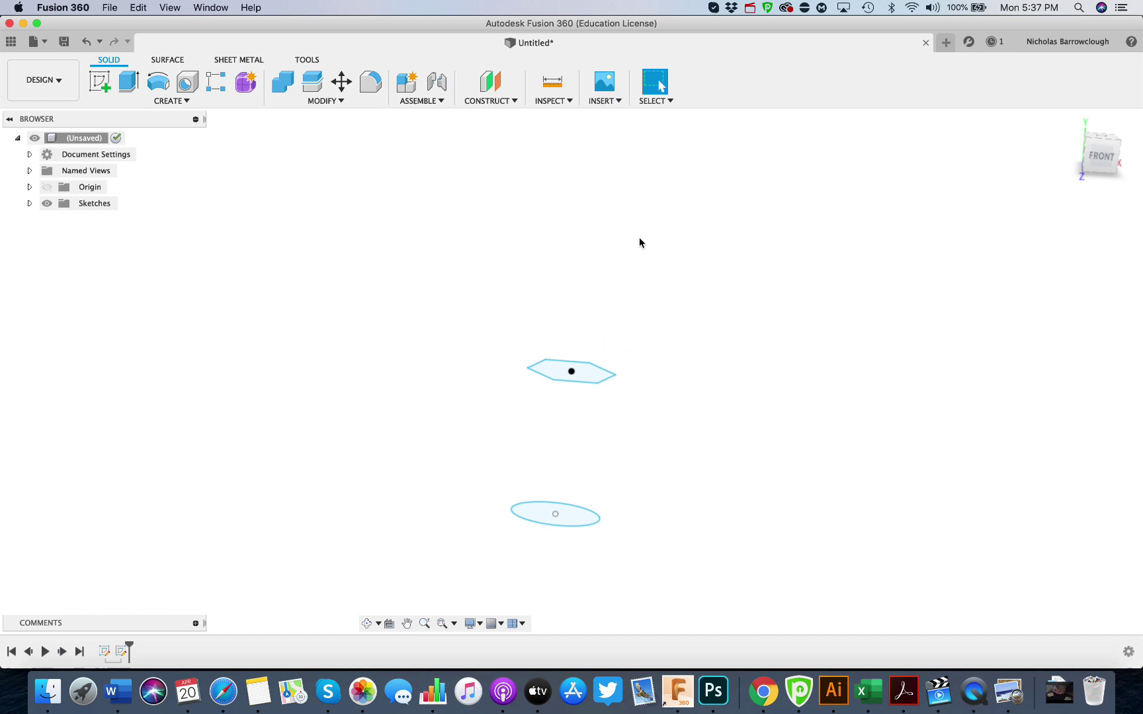
left_click(164, 101)
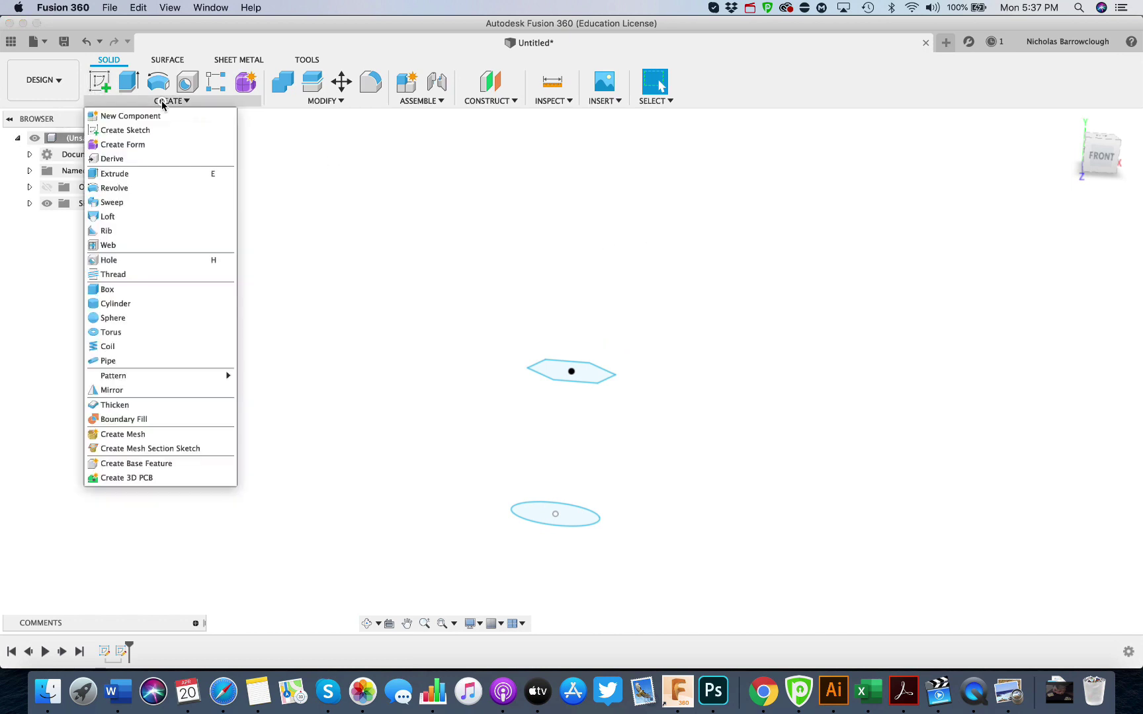
left_click(113, 215)
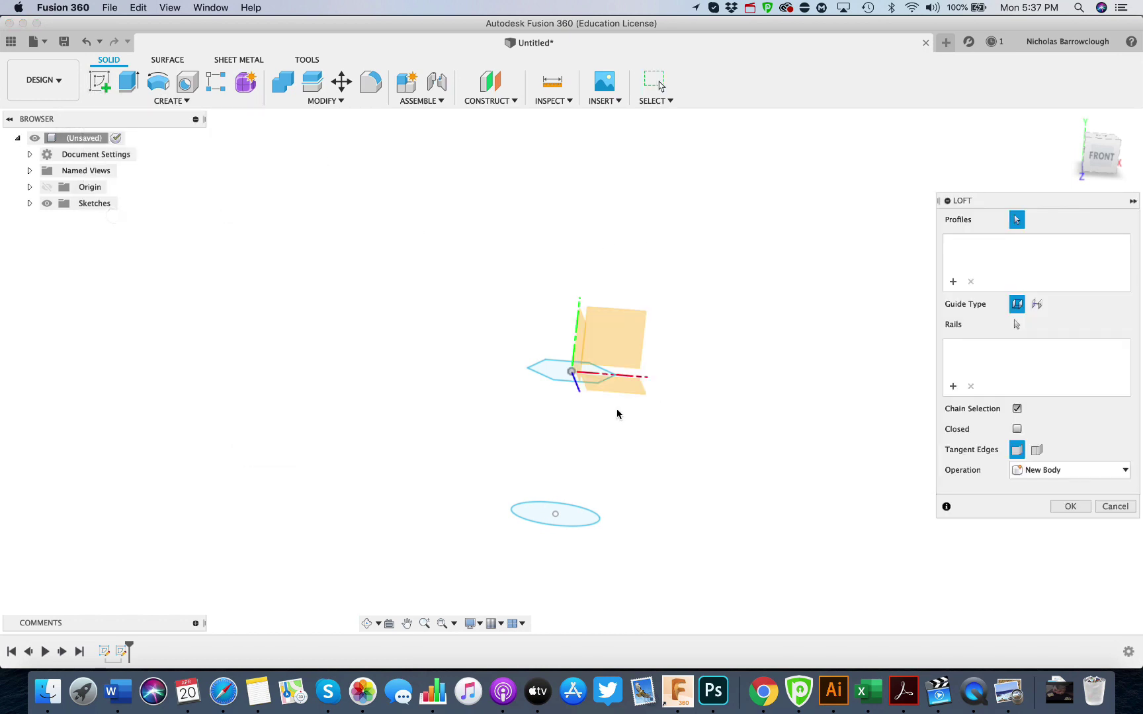
left_click(546, 375)
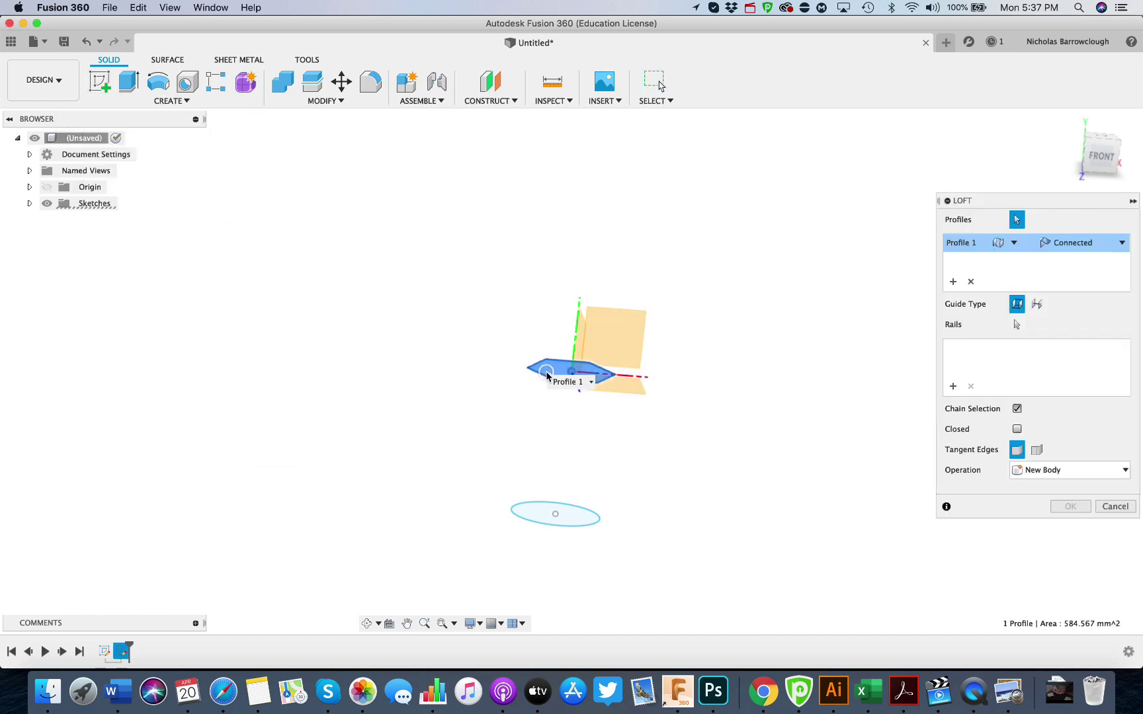
left_click(521, 515)
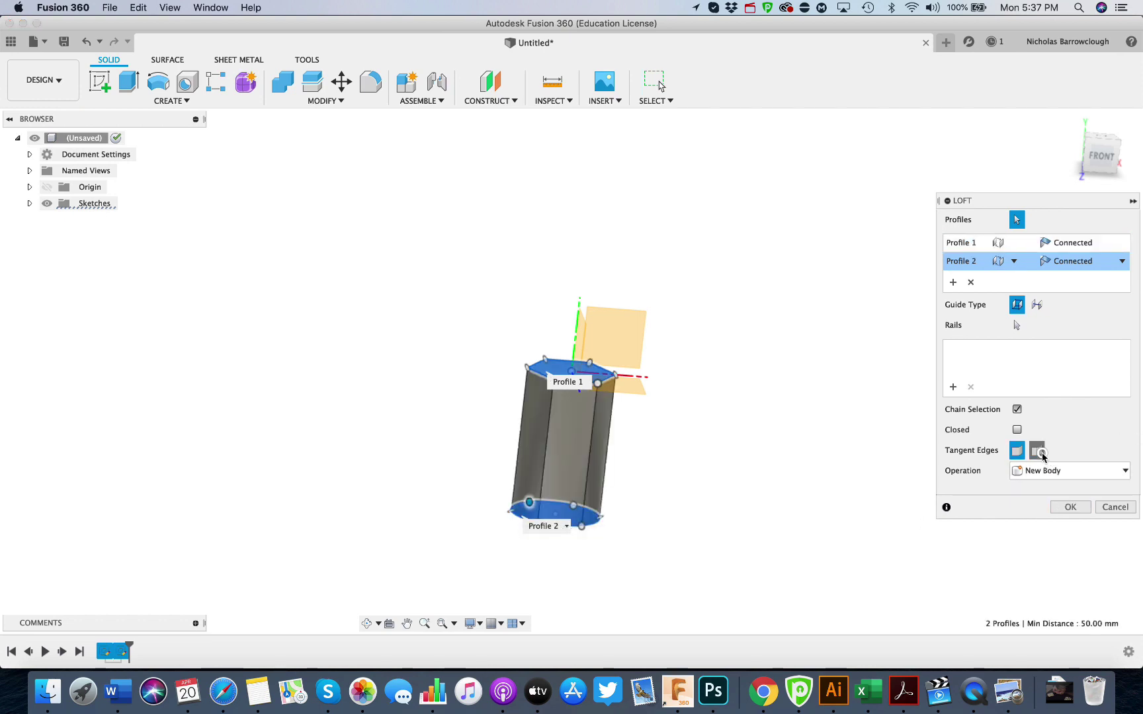
left_click(1016, 452)
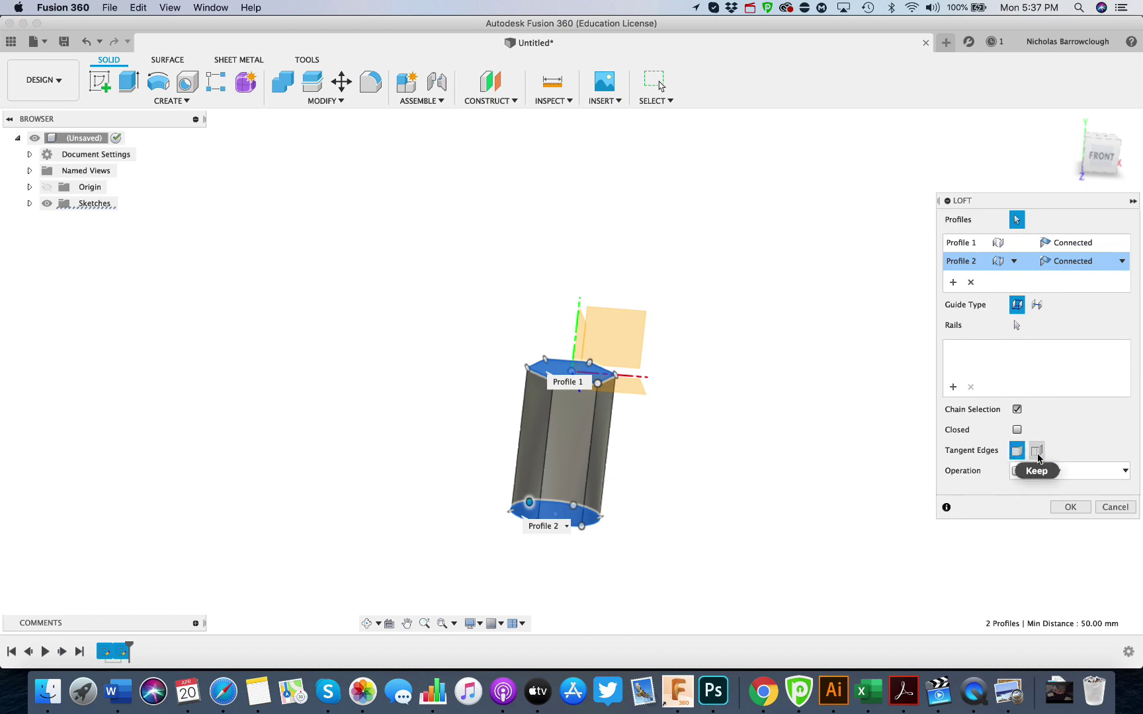
left_click(1036, 451)
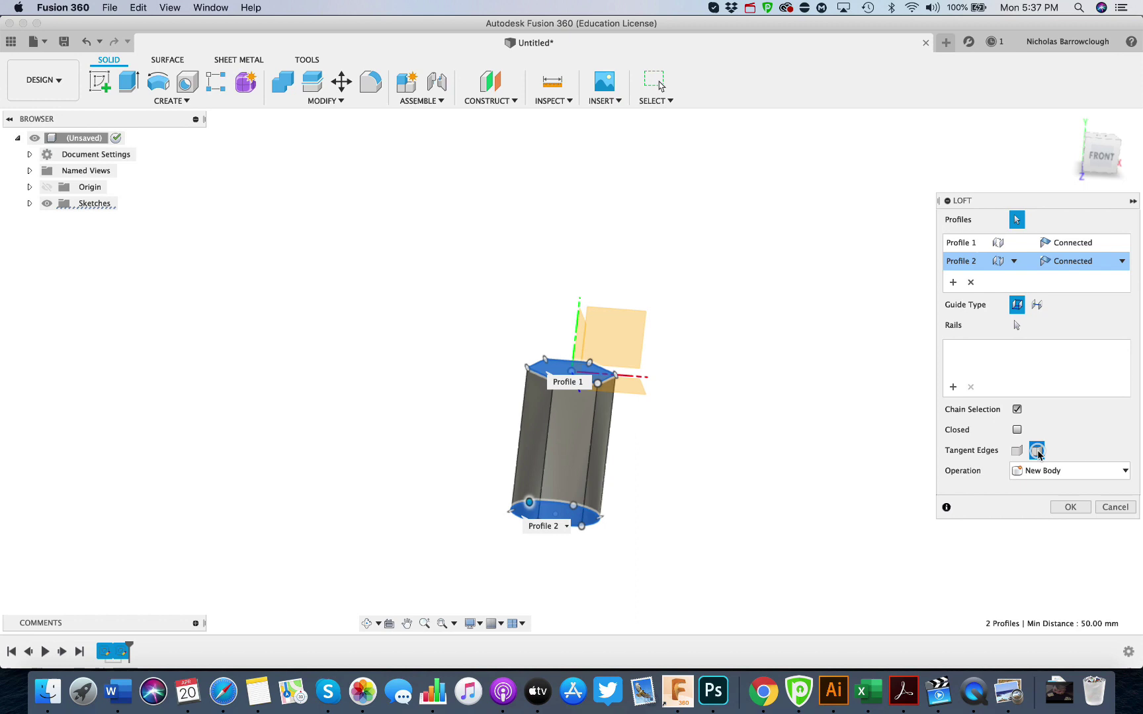
left_click(1017, 452)
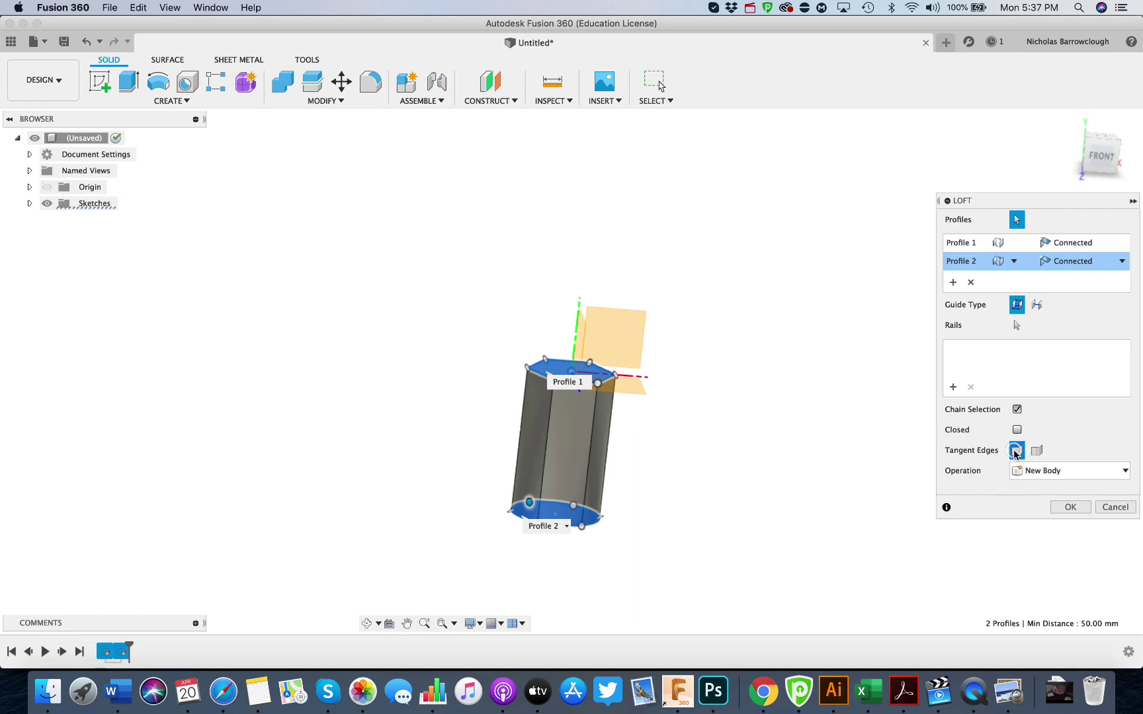
left_click(1065, 505)
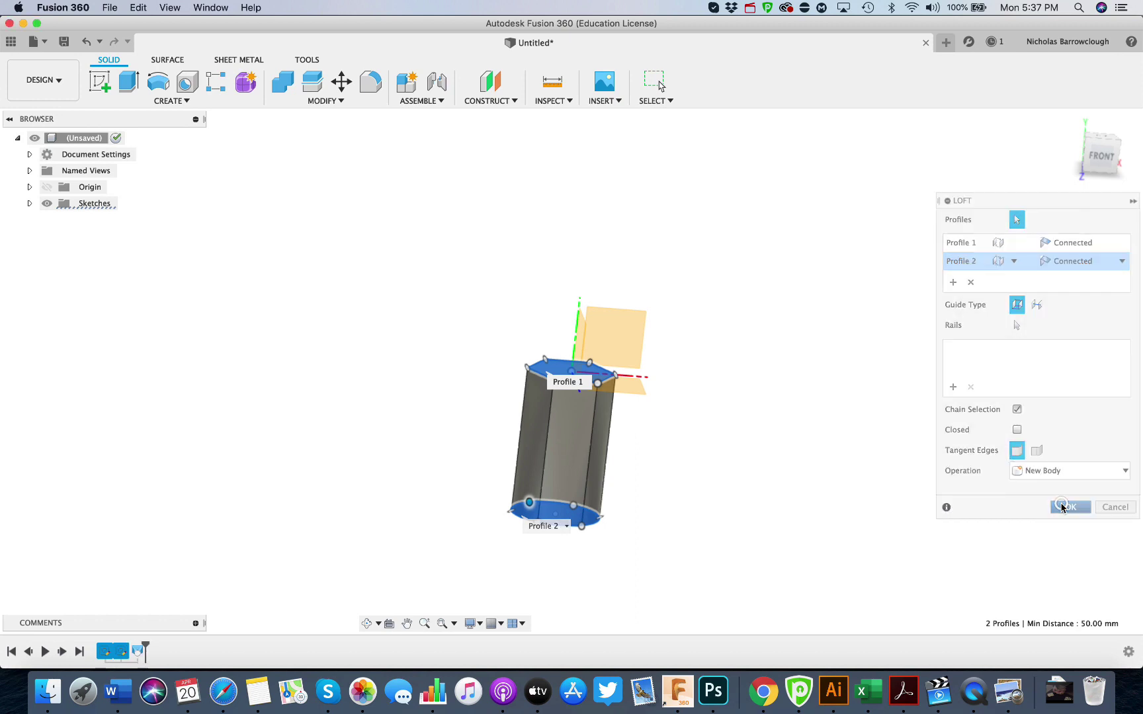
Step: Start a sketch on the lofted body's hexagonal top face and view it straight on
left_click(367, 623)
left_click_drag(634, 367, 871, 217)
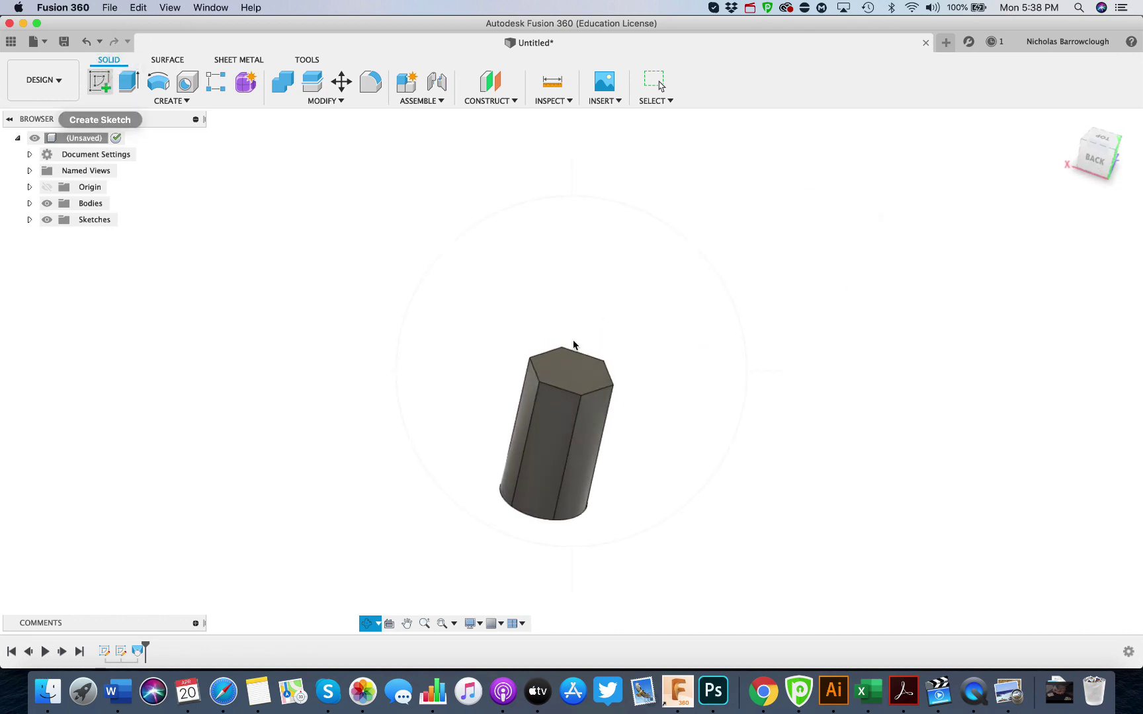
left_click(562, 365)
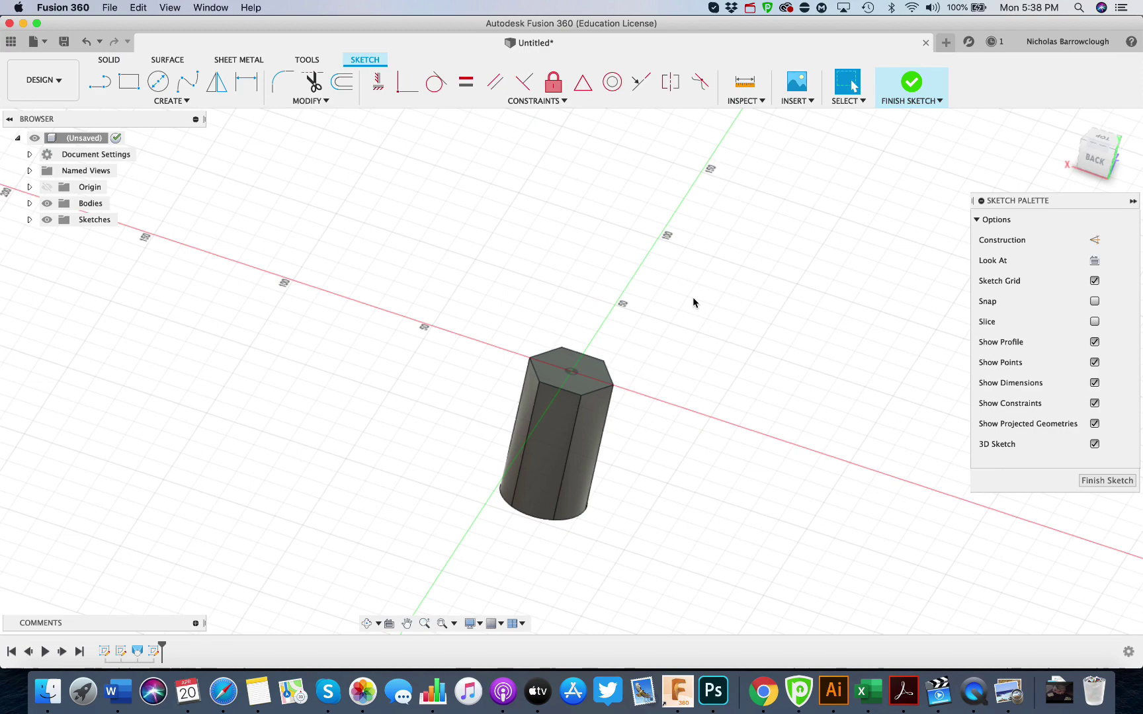
left_click(1095, 262)
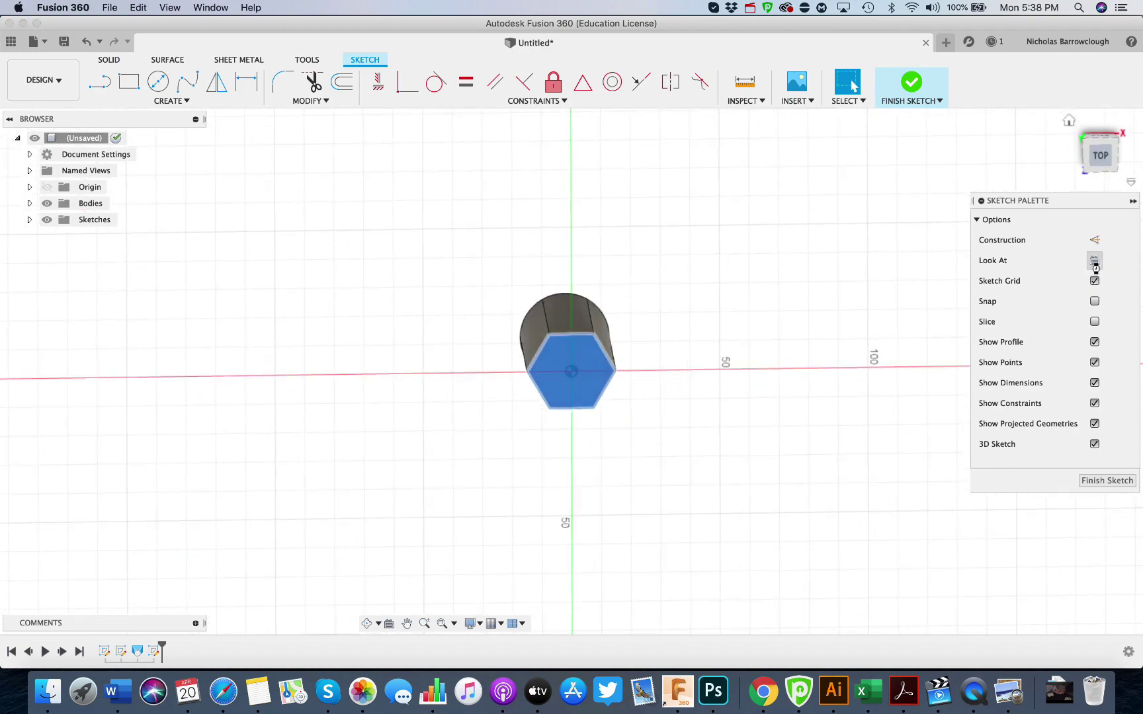
Step: Draw a 5 mm inscribed hexagon centred on the origin and finish the sketch
left_click(170, 101)
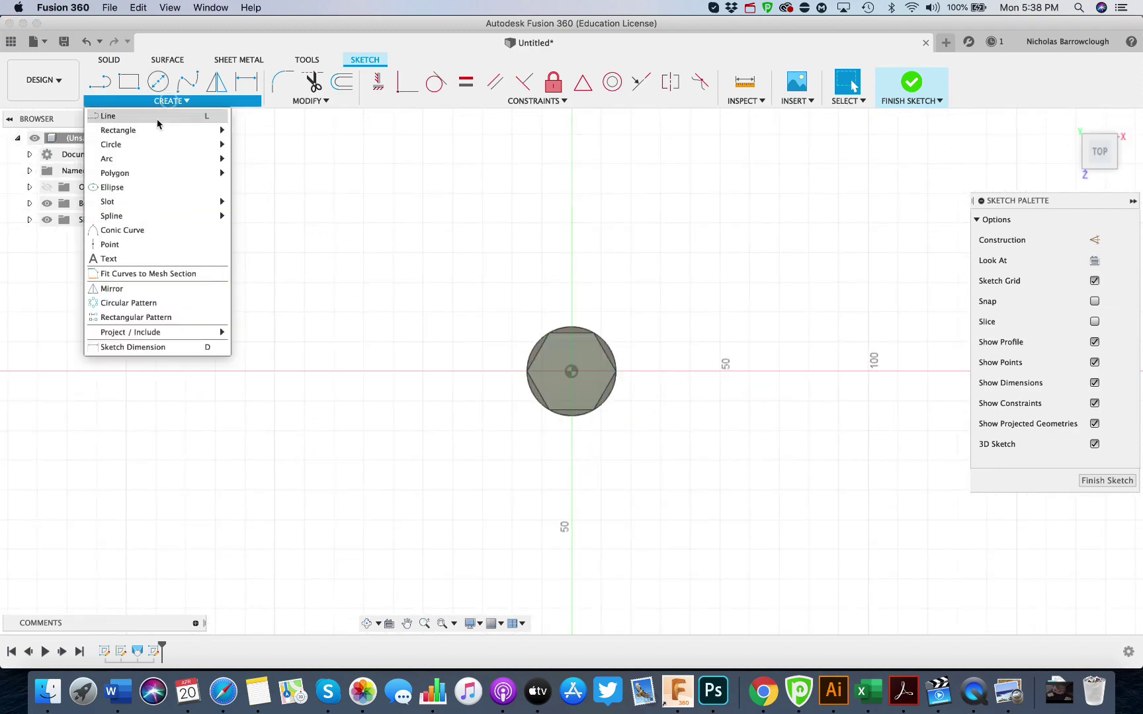
mouse_move(169, 174)
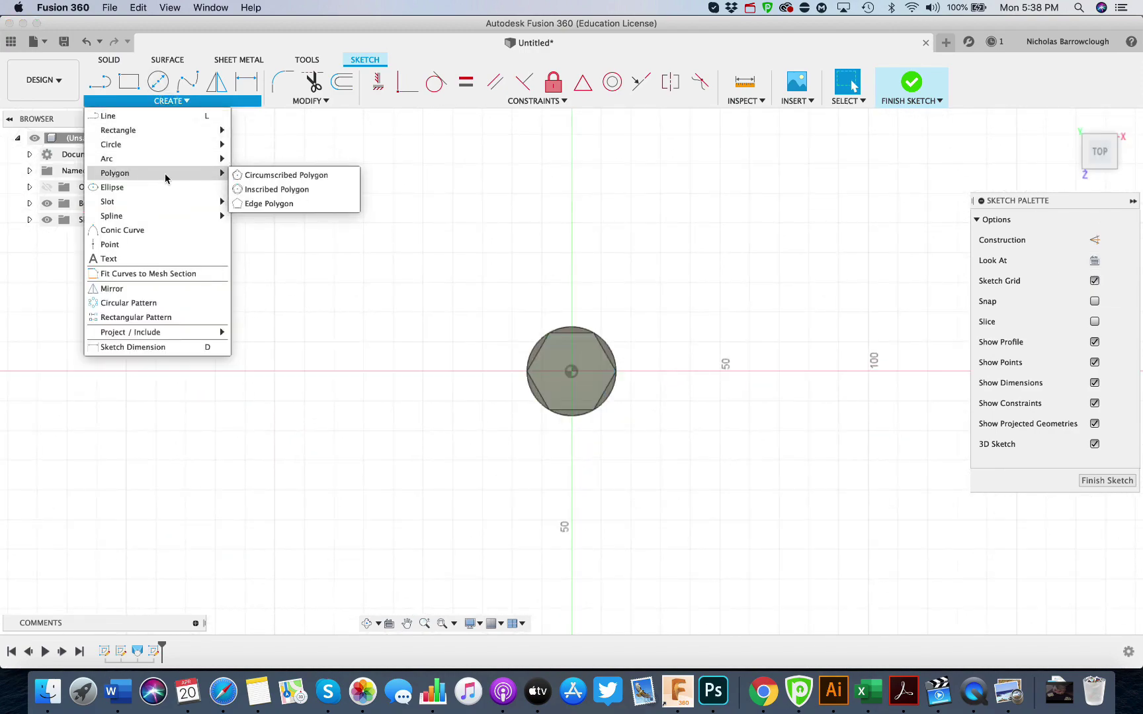
left_click(261, 189)
left_click(572, 371)
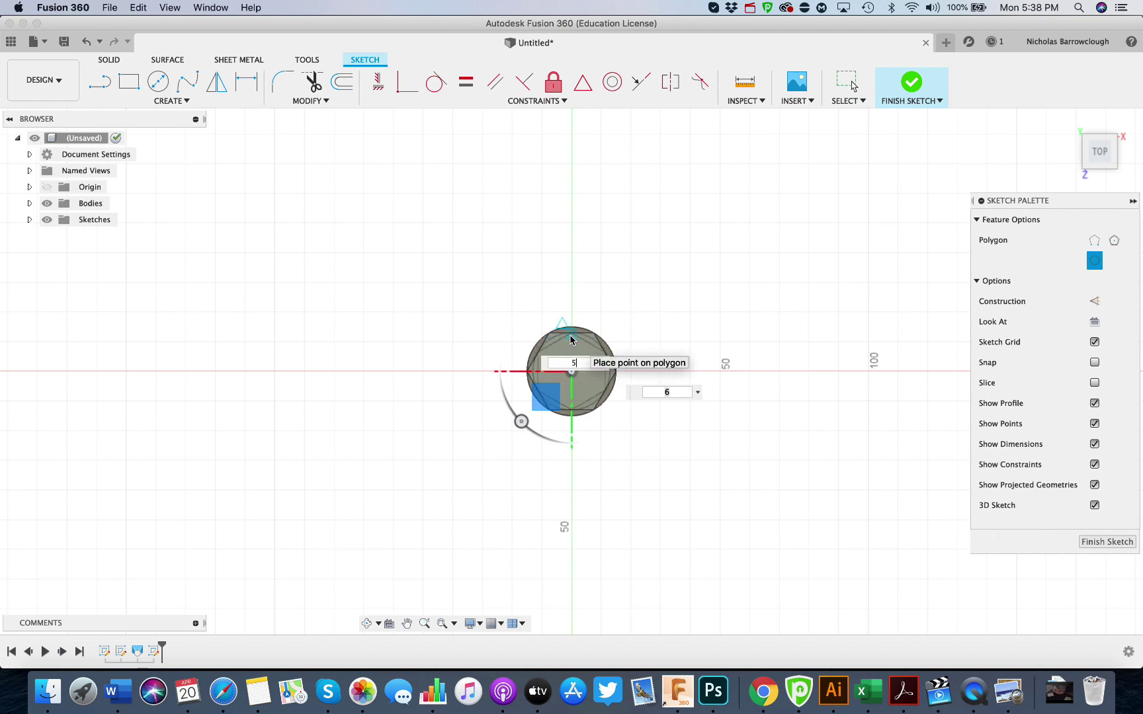
key("Return")
left_click(1118, 482)
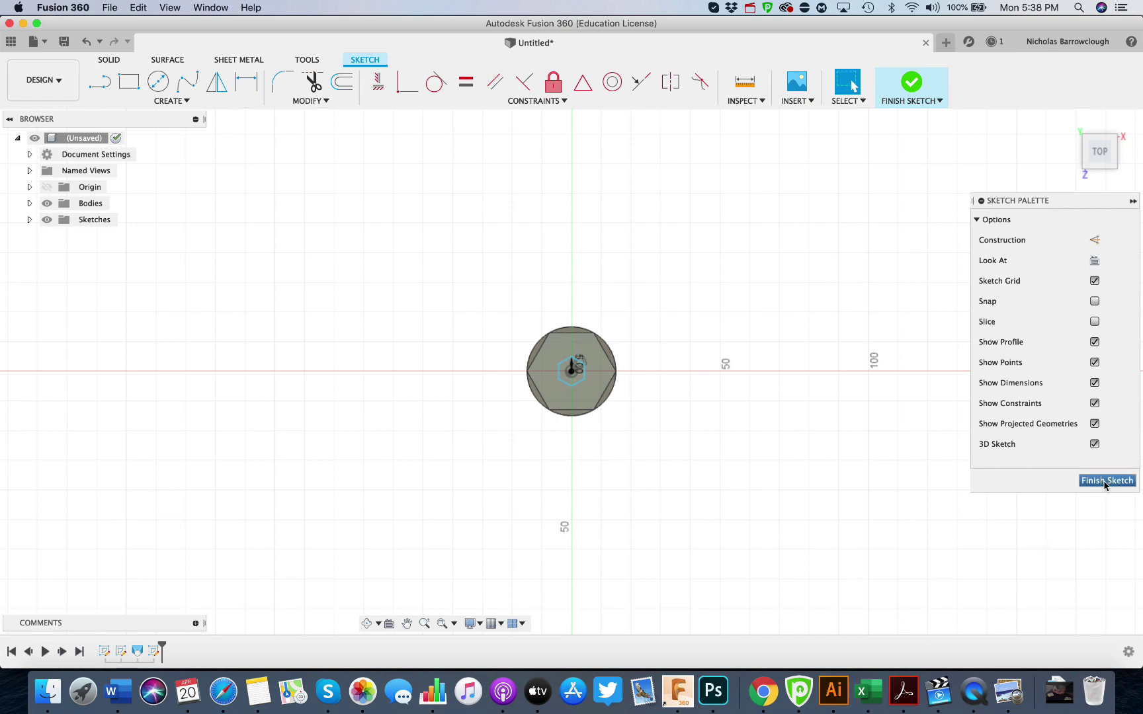
Step: Extrude the small hexagon 50 mm down into the body as an Intersect operation
left_click(369, 624)
left_click_drag(633, 419, 645, 342)
left_click(129, 81)
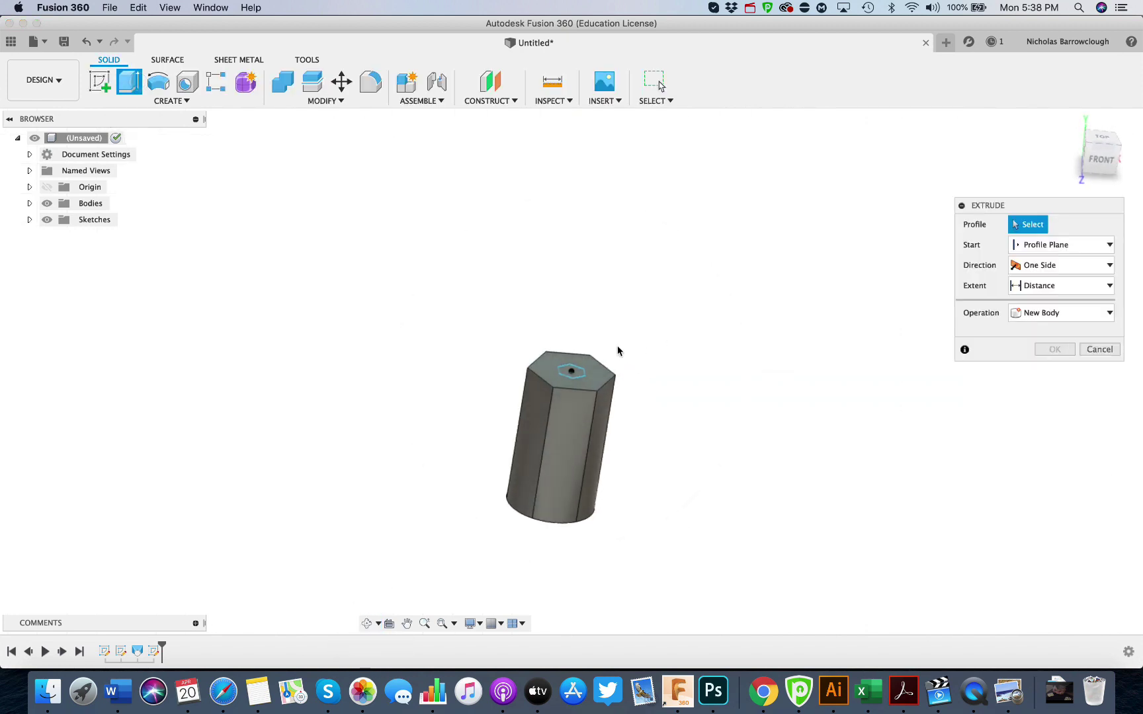
left_click(576, 376)
left_click_drag(570, 364, 549, 513)
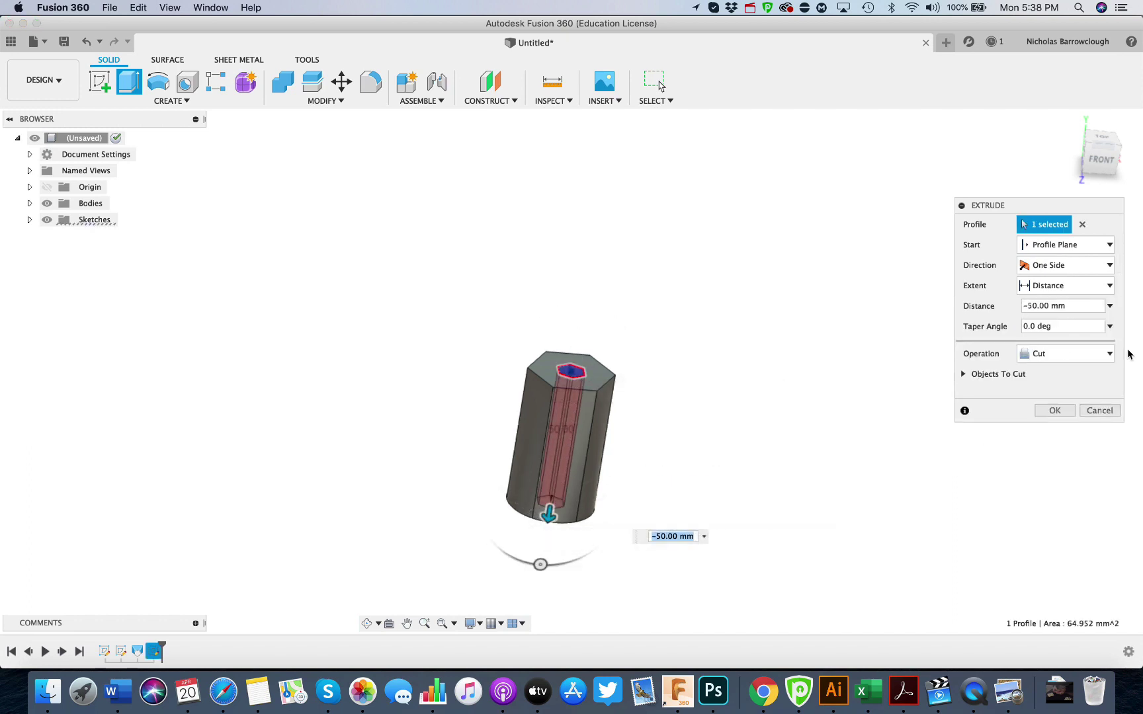
left_click(1101, 155)
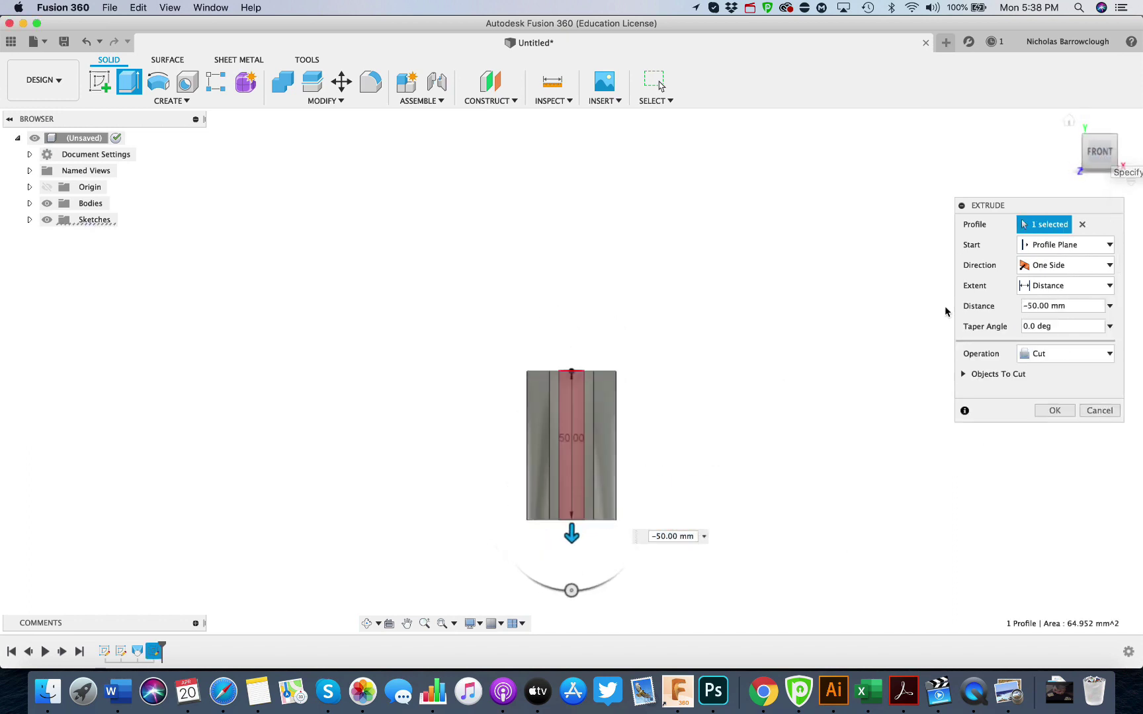
left_click(1044, 354)
left_click(1047, 401)
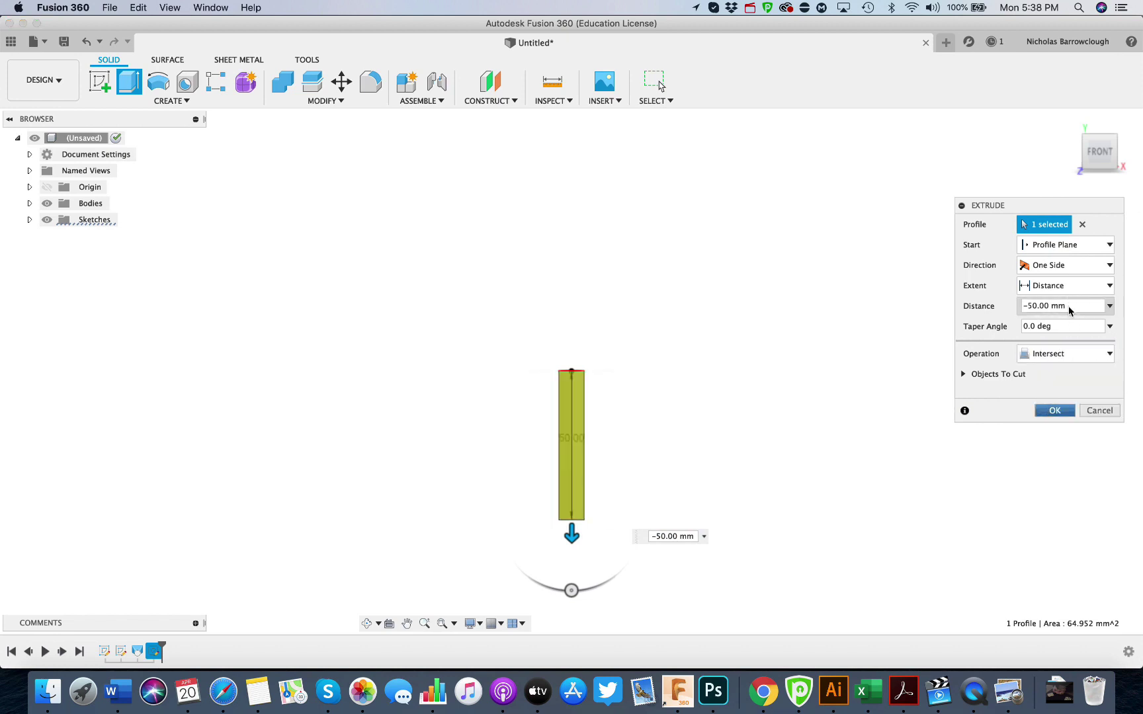
Step: Give the intersect extrusion a 15° taper angle, after trying 20° and 30°, and confirm it
key("Tab")
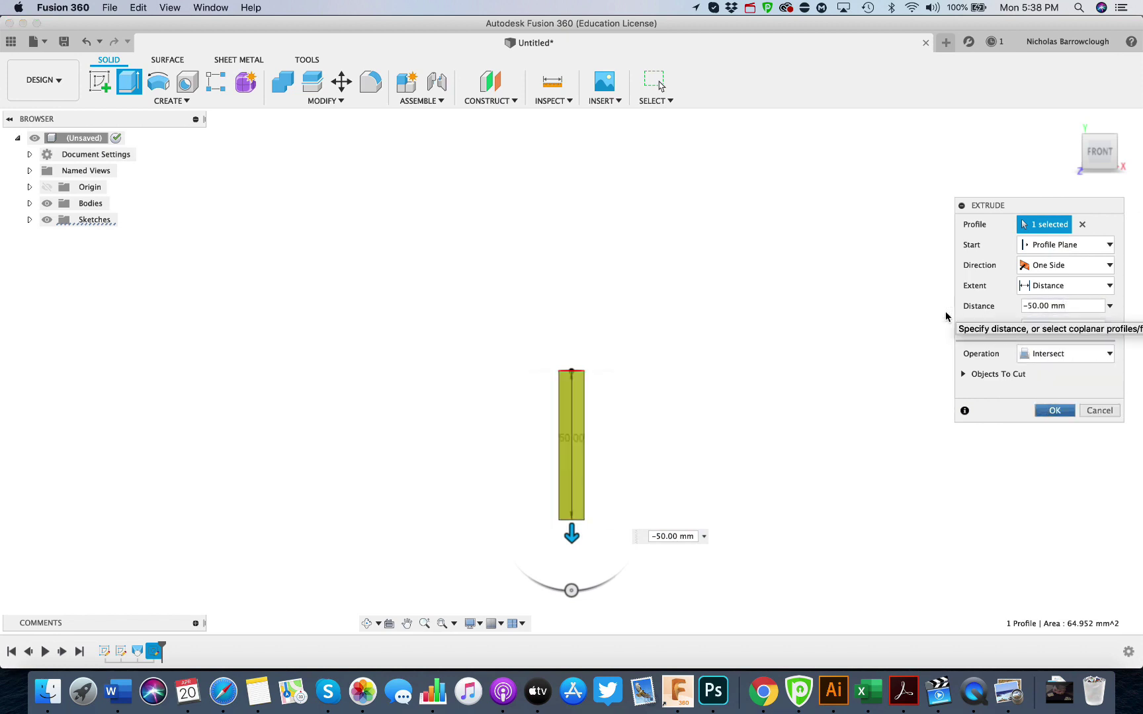
type("20")
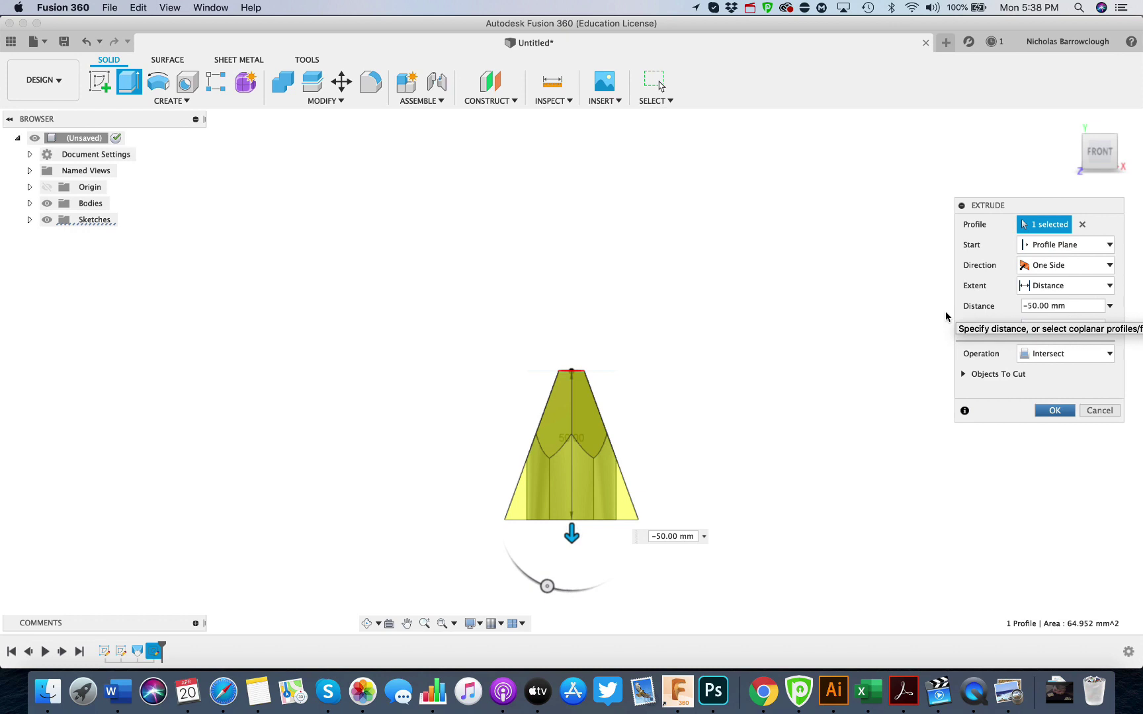
key("BackSpace")
key("BackSpace")
type("30")
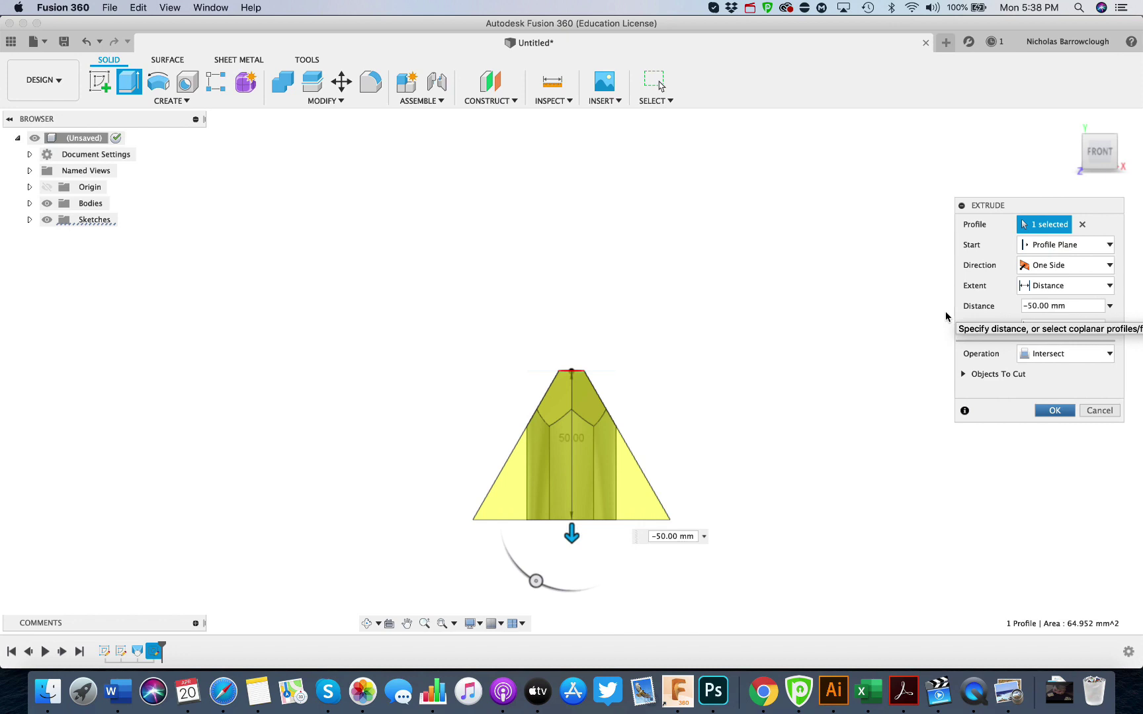
key("BackSpace")
key("BackSpace")
type("20")
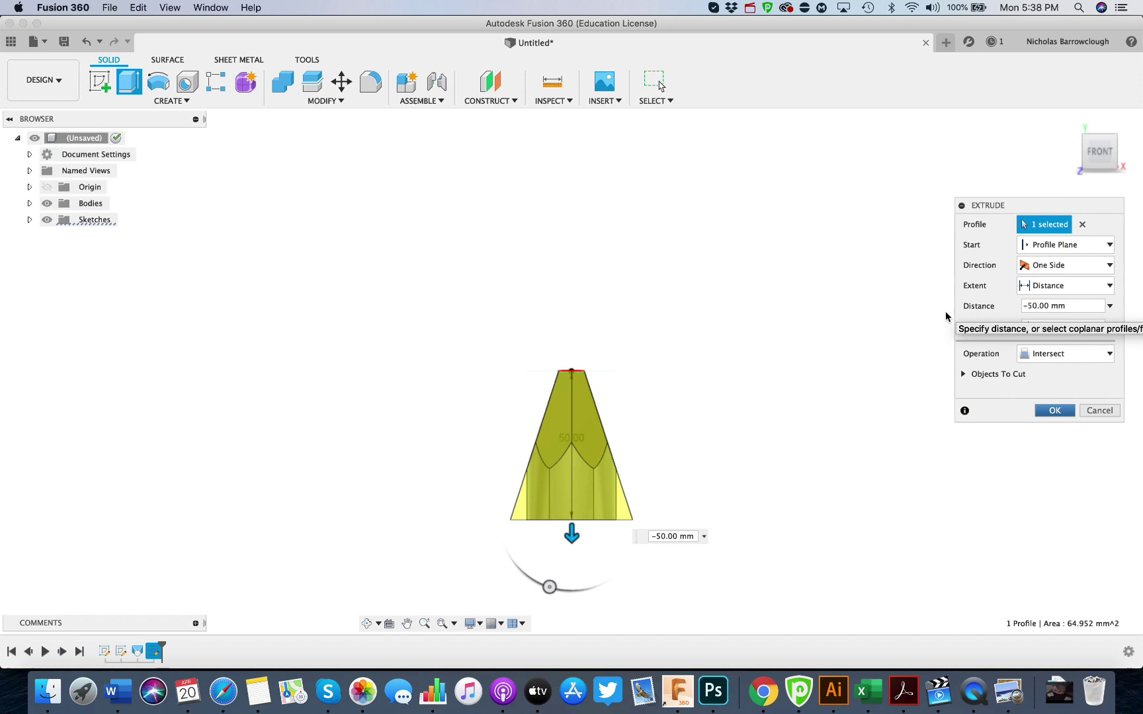
key("BackSpace")
key("BackSpace")
type("15")
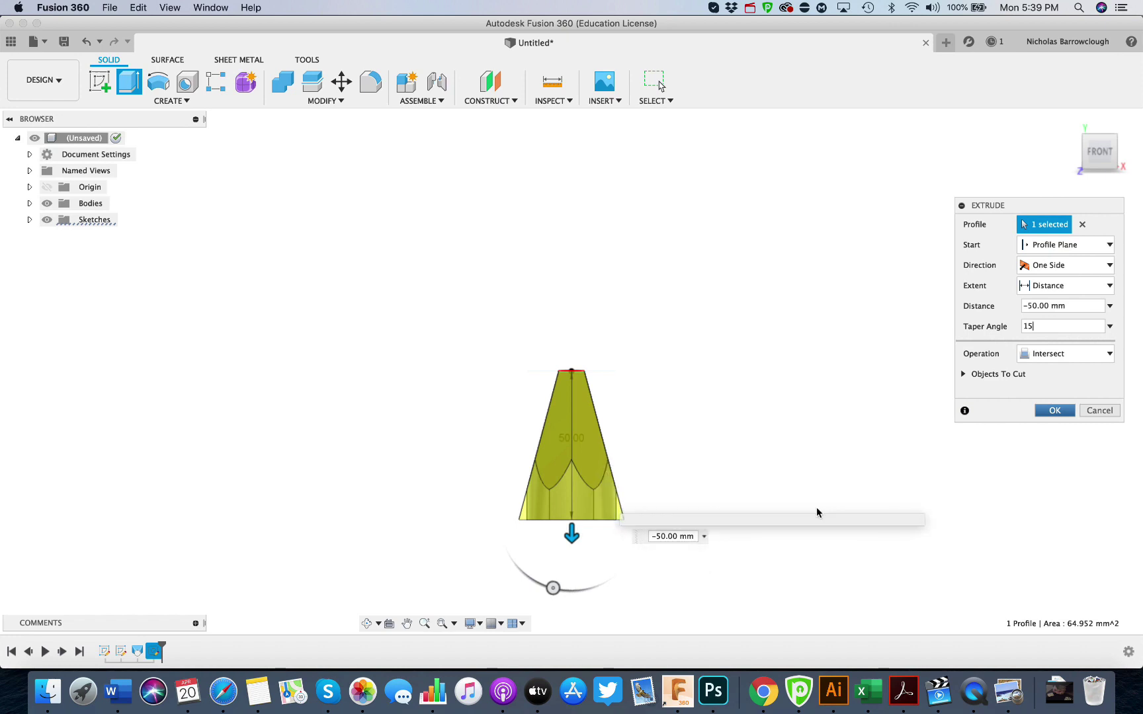
left_click(1048, 411)
Step: Extrude the cylinder's round end face 70 mm as a Join, then view the finished point from the side
left_click(368, 625)
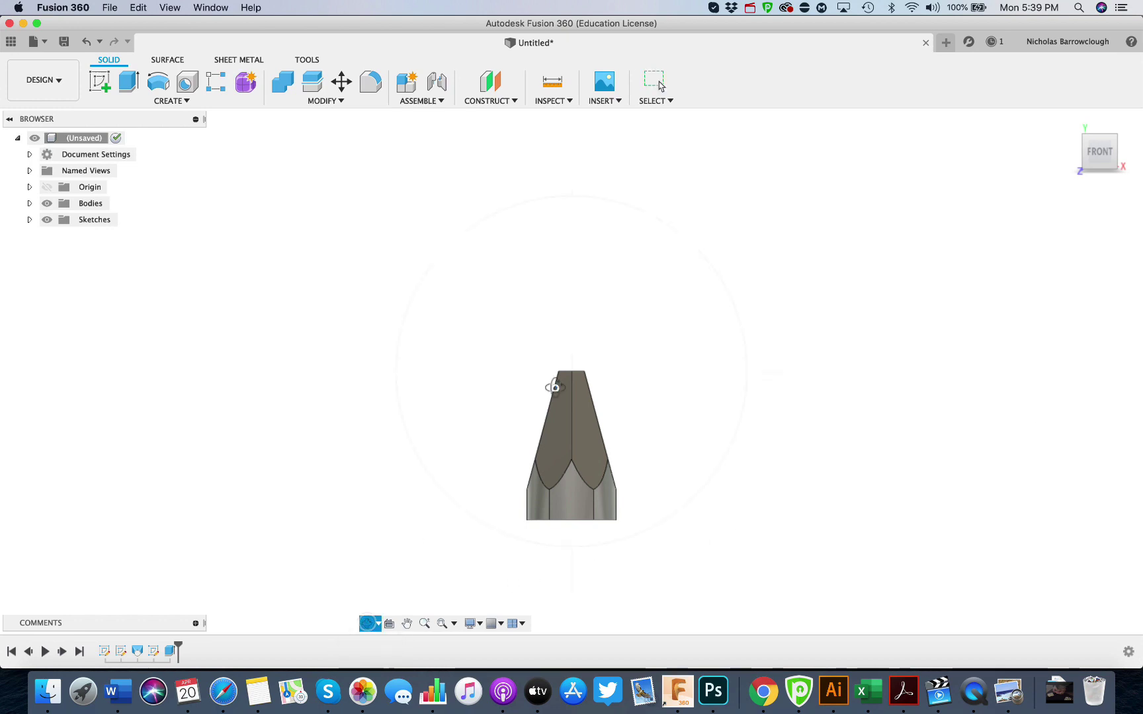
left_click_drag(551, 383, 602, 281)
left_click(132, 86)
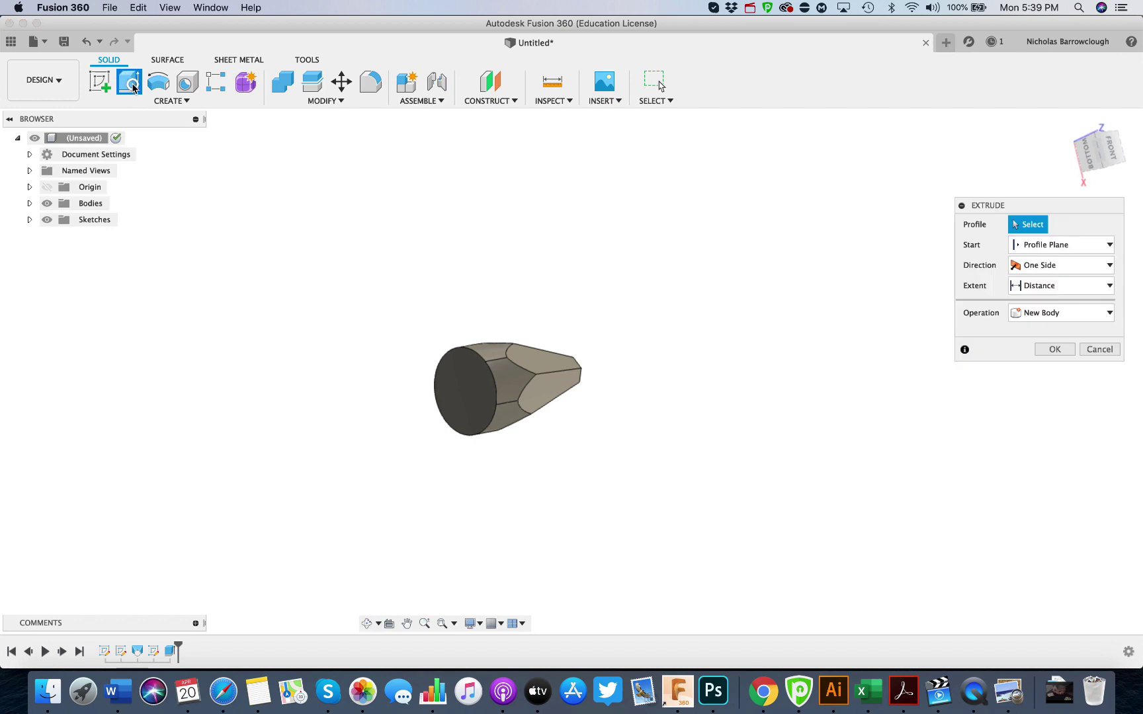
left_click(455, 406)
left_click_drag(446, 410, 301, 438)
left_click(1055, 391)
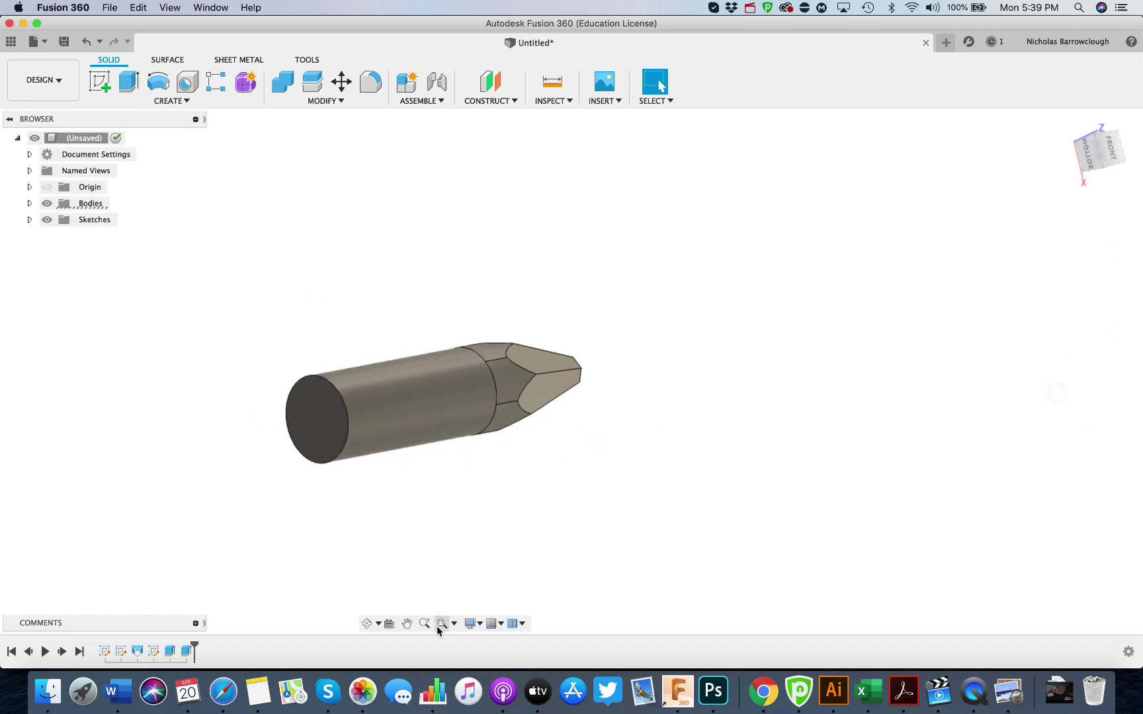
left_click(367, 624)
left_click_drag(485, 383, 843, 279)
left_click_drag(563, 401, 679, 393)
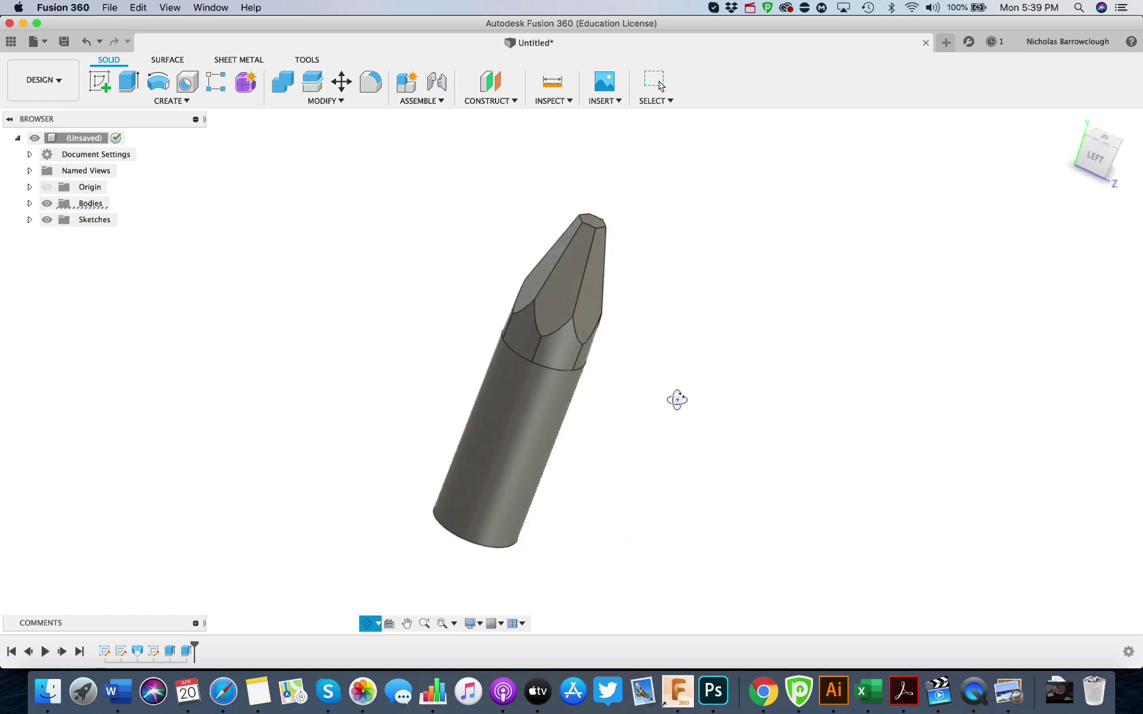